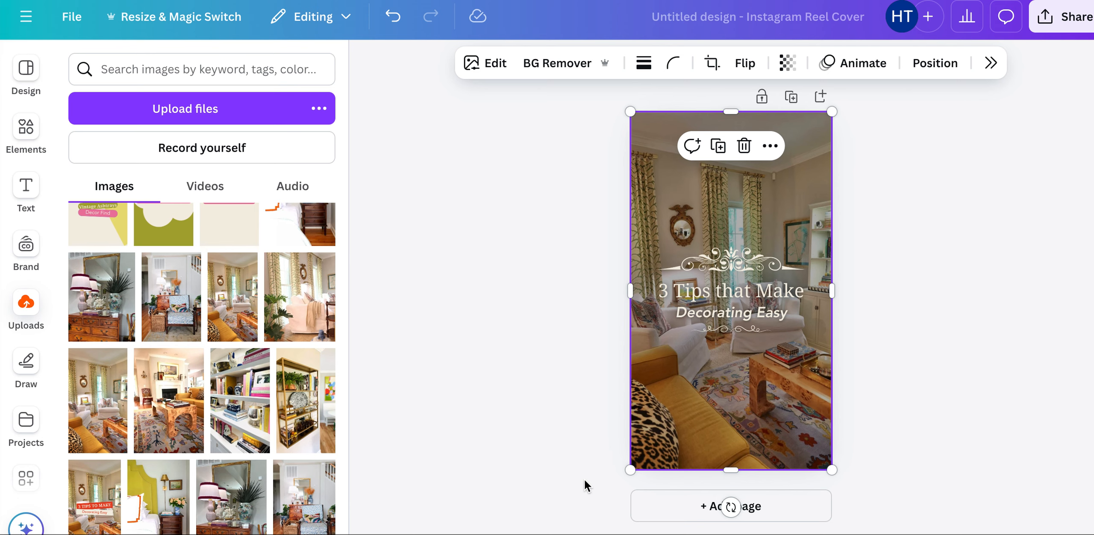
Add a second page and fill it with the uploaded living-room photo showing the mustard sofa and white armchairs.
left_click(695, 516)
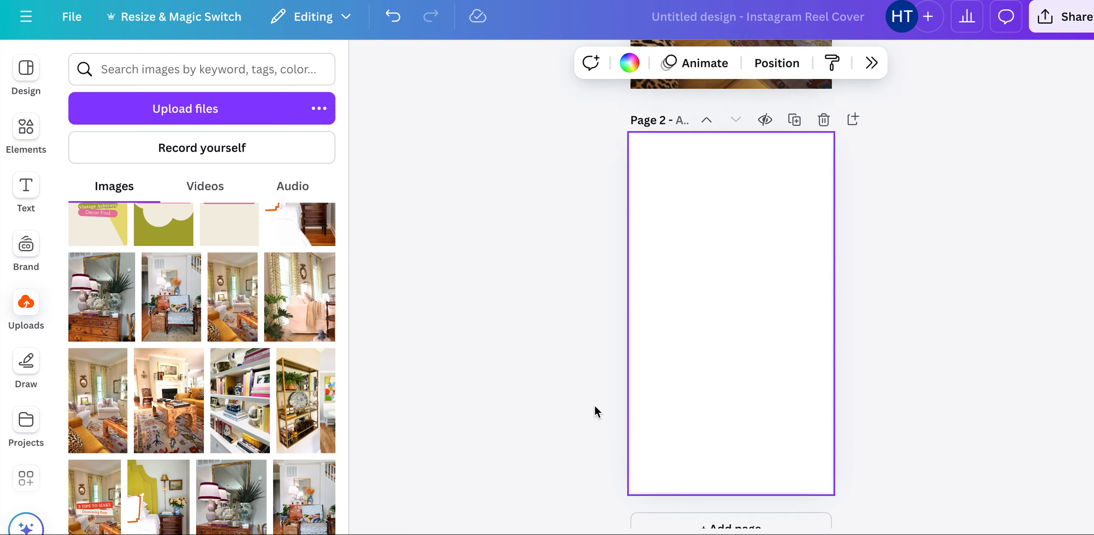
left_click_drag(98, 397, 647, 261)
left_click_drag(106, 402, 651, 153)
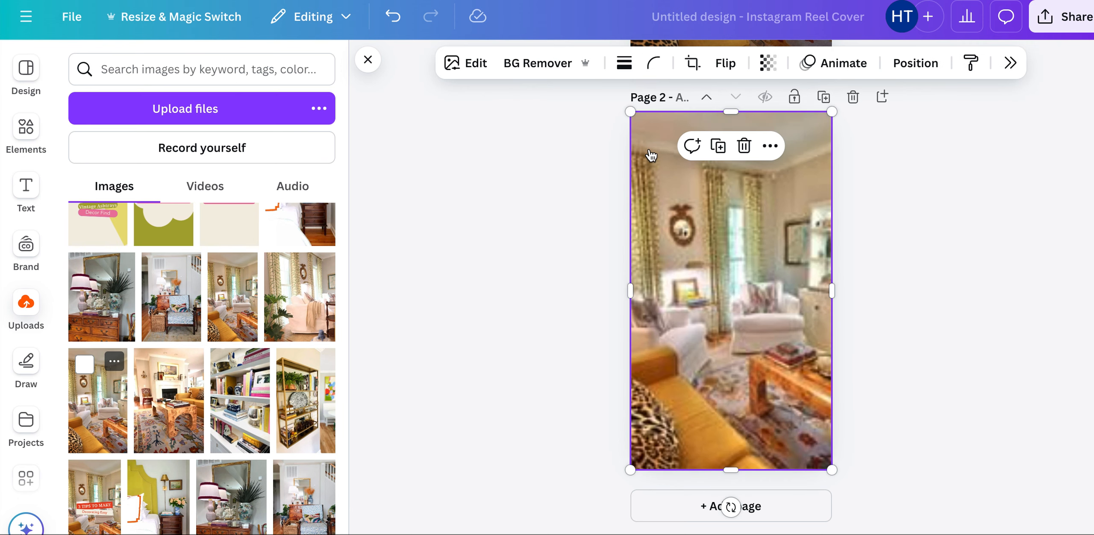
left_click(472, 261)
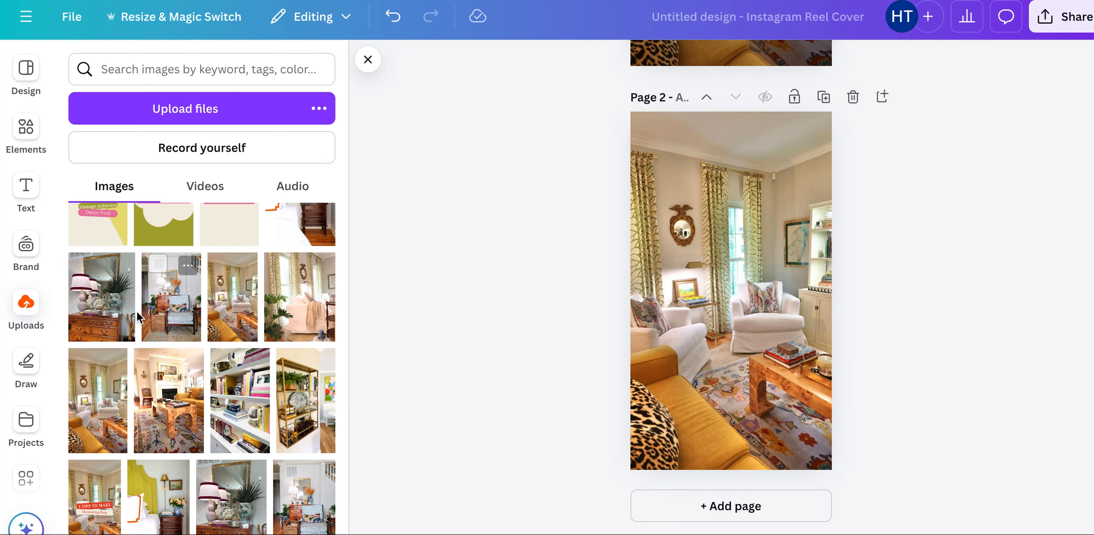
left_click(367, 60)
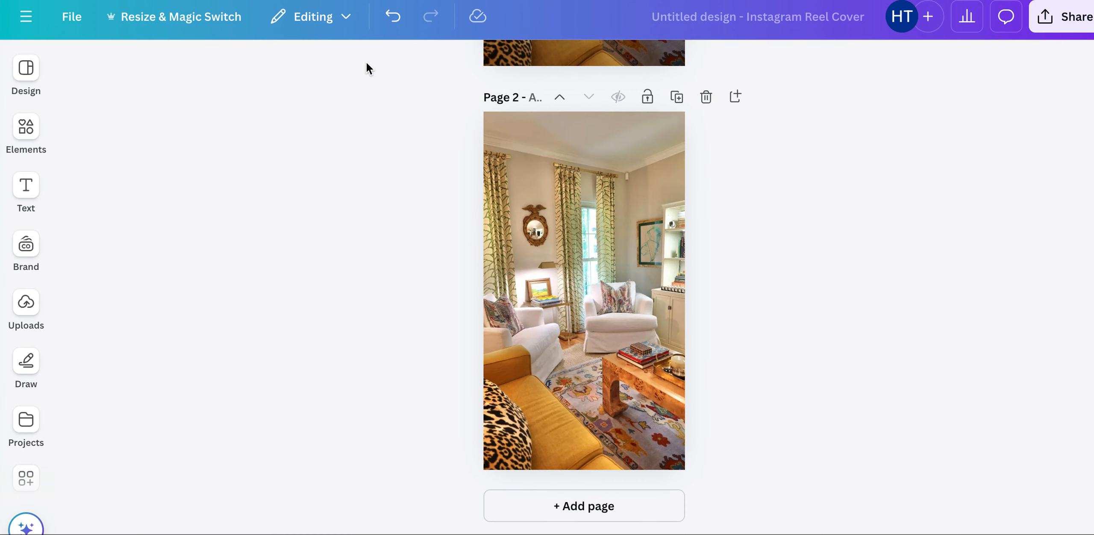
Slide the page 2 photo aside and set the exposed page background to solid black.
left_click(530, 195)
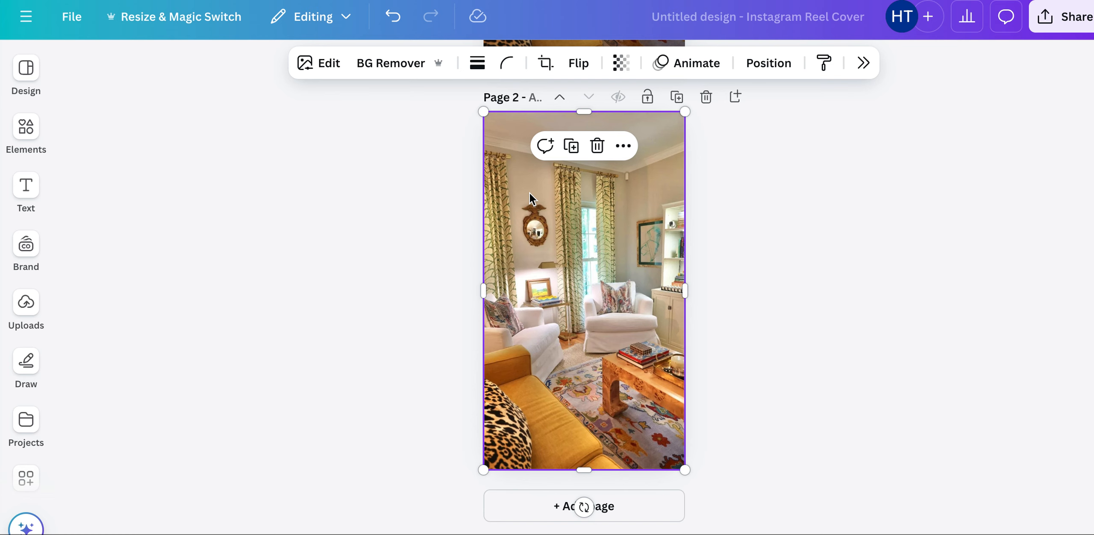
scroll(530, 198, "up", 8)
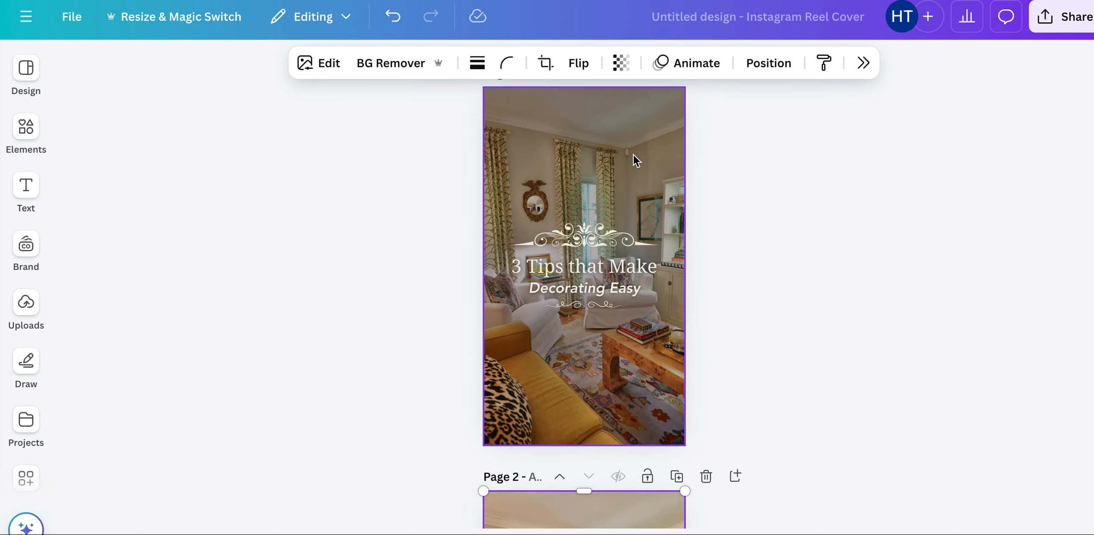
scroll(493, 361, "down", 6)
left_click_drag(495, 361, 583, 353)
left_click(494, 301)
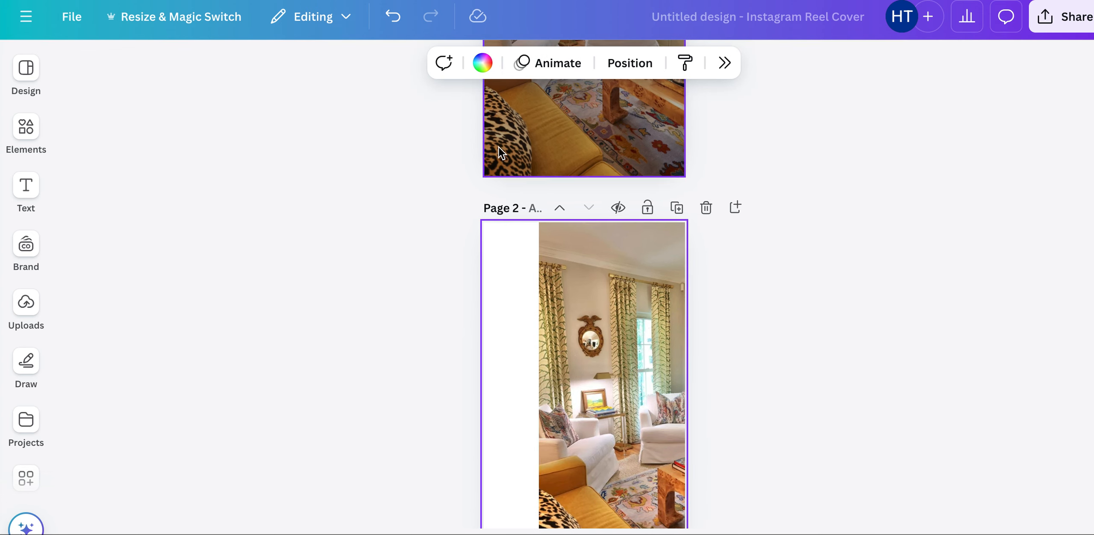
left_click(482, 63)
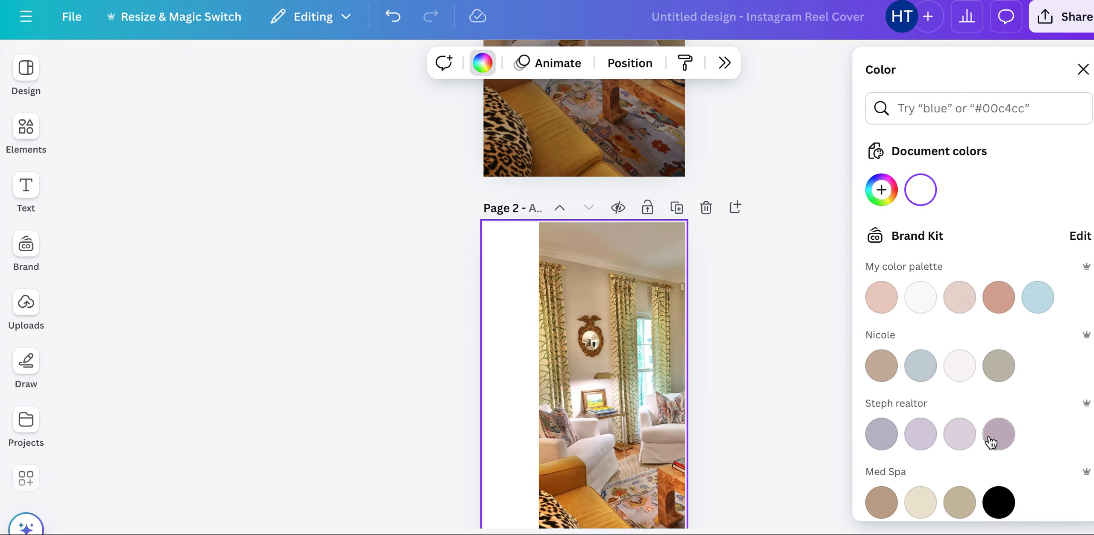
scroll(990, 438, "down", 3)
scroll(996, 376, "down", 3)
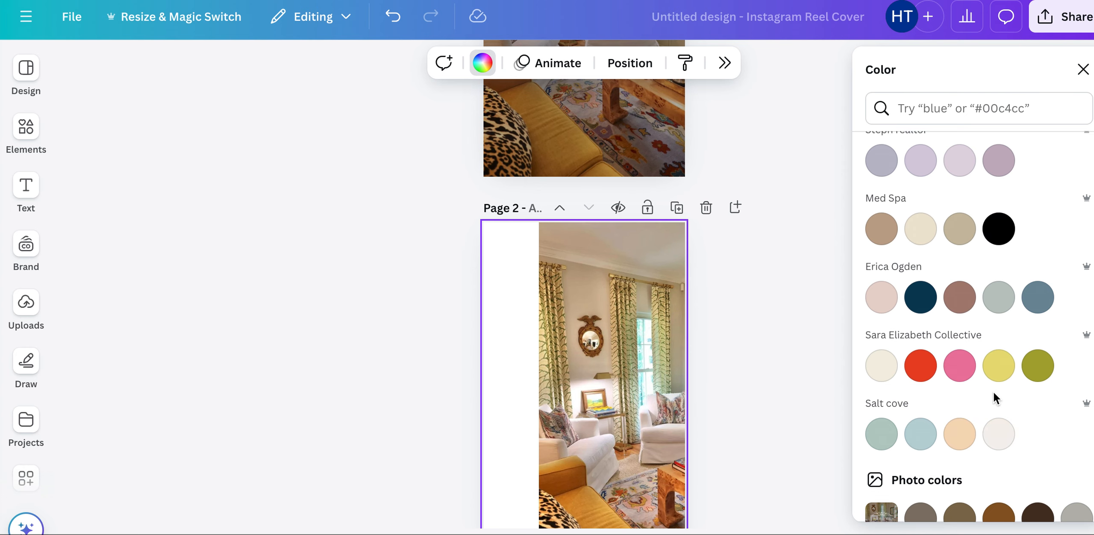
scroll(979, 463, "down", 3)
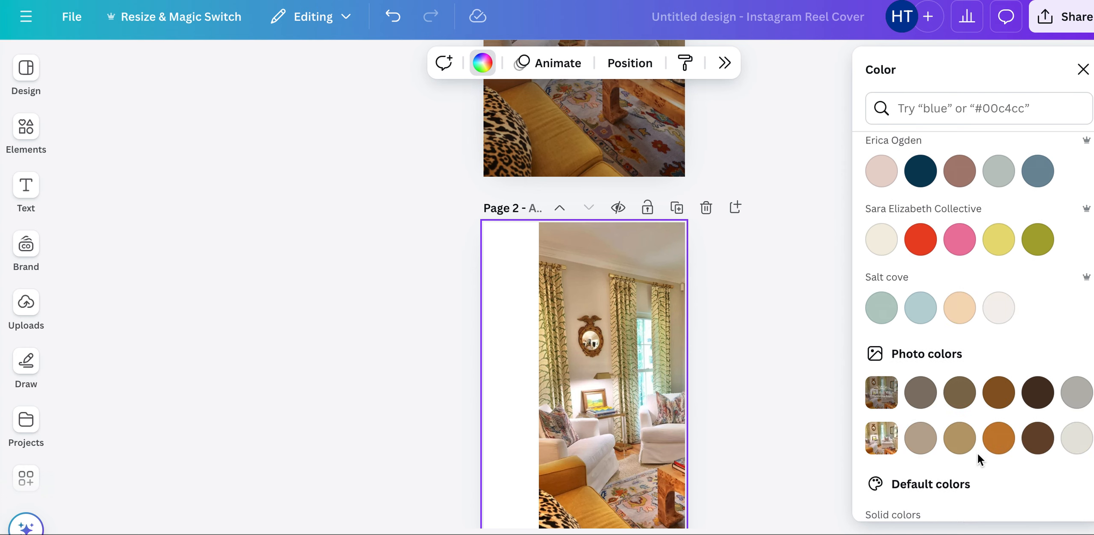
scroll(979, 461, "down", 2)
left_click(881, 443)
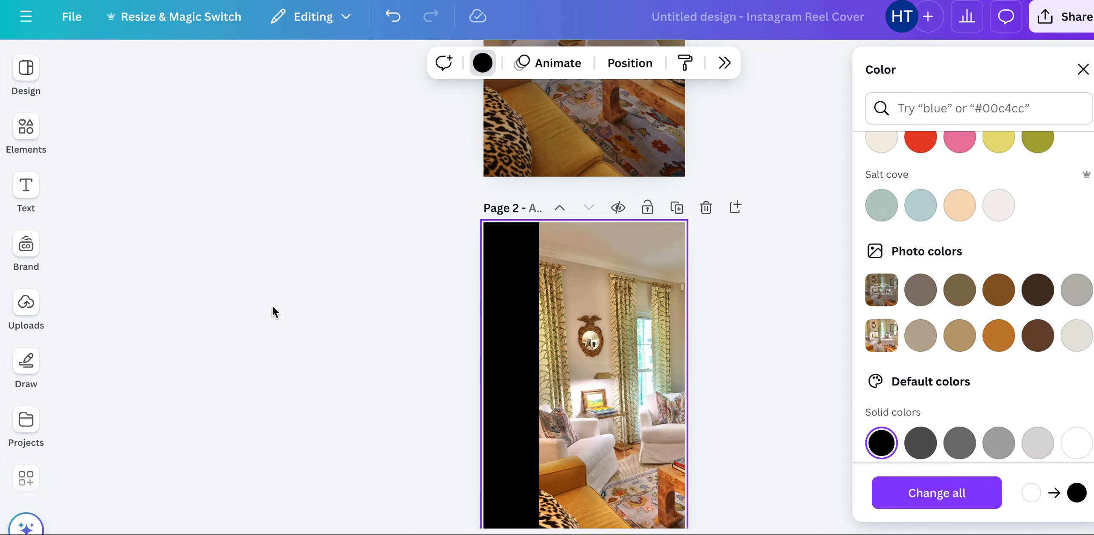
left_click(272, 304)
Move the photo back over the black page background and set its transparency to 38.
scroll(272, 304, "down", 1)
left_click_drag(650, 328, 594, 329)
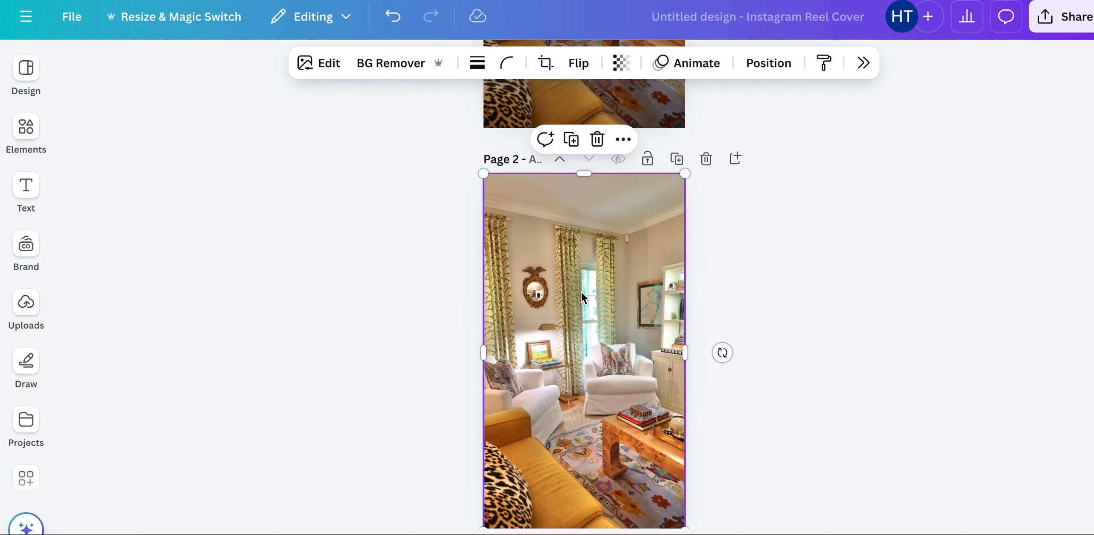
scroll(302, 448, "down", 1)
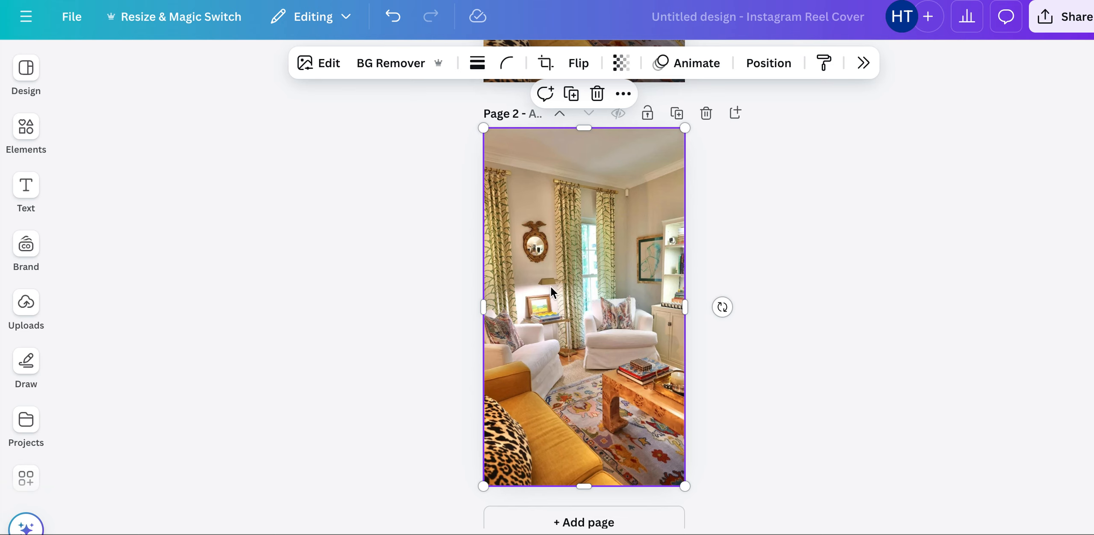
left_click(624, 75)
left_click_drag(655, 129, 585, 154)
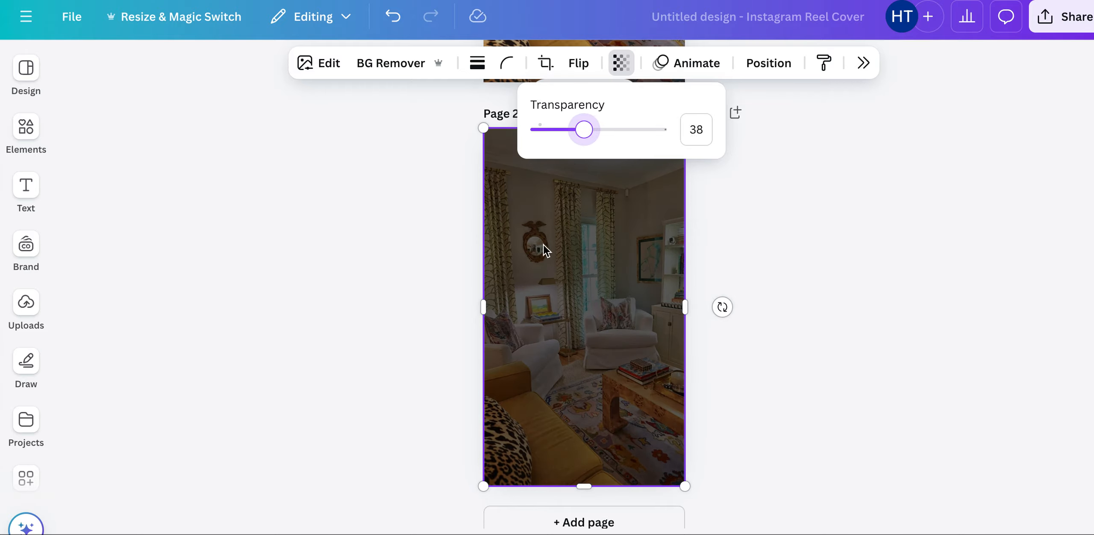
Shift the faded photo aside and change the page 2 background to the light blue of the Salt cove palette.
left_click_drag(579, 246, 603, 243)
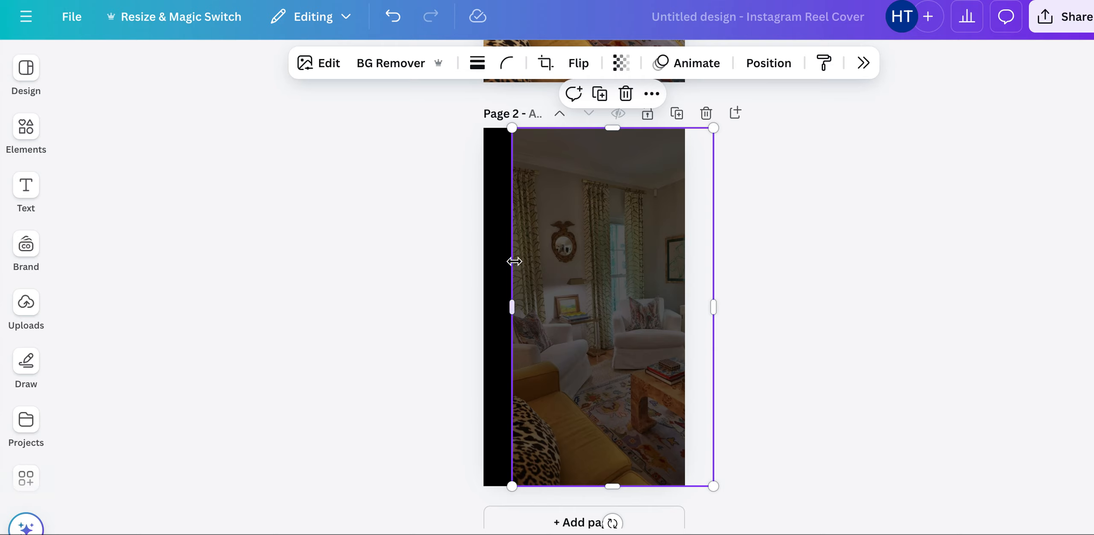
left_click(493, 256)
left_click(483, 64)
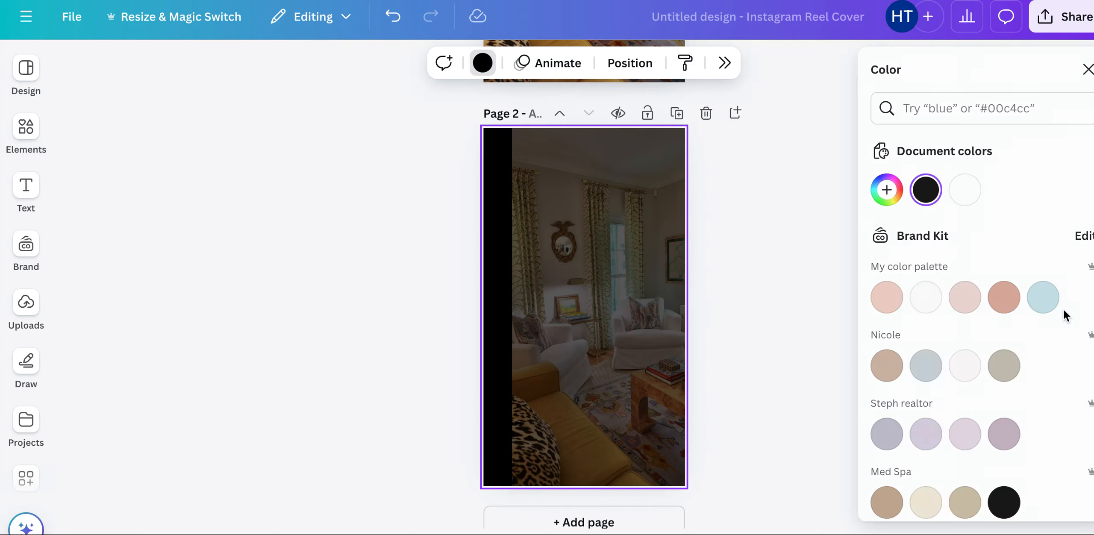
scroll(1039, 359, "down", 8)
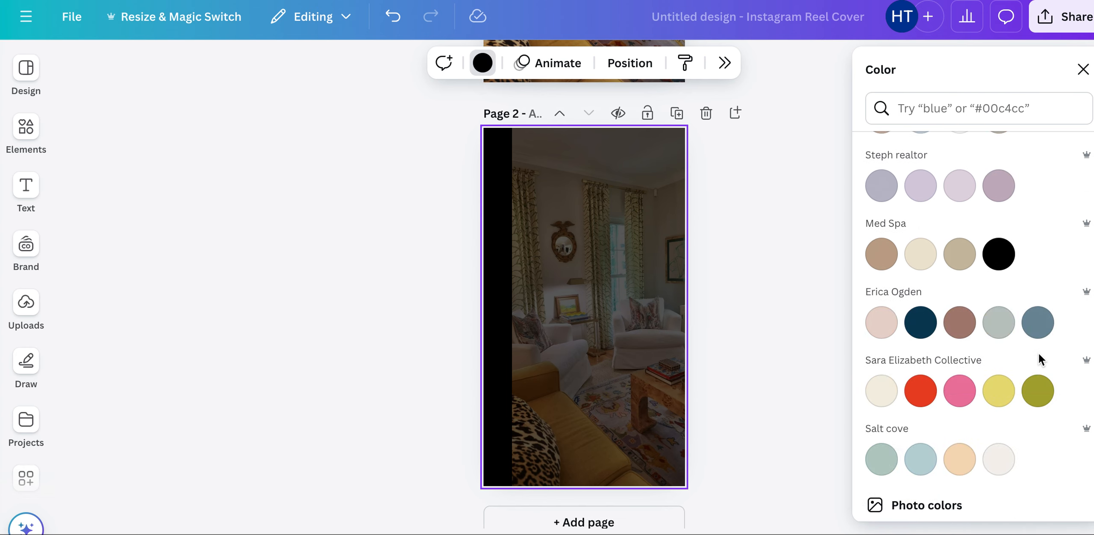
left_click(920, 363)
left_click(416, 290)
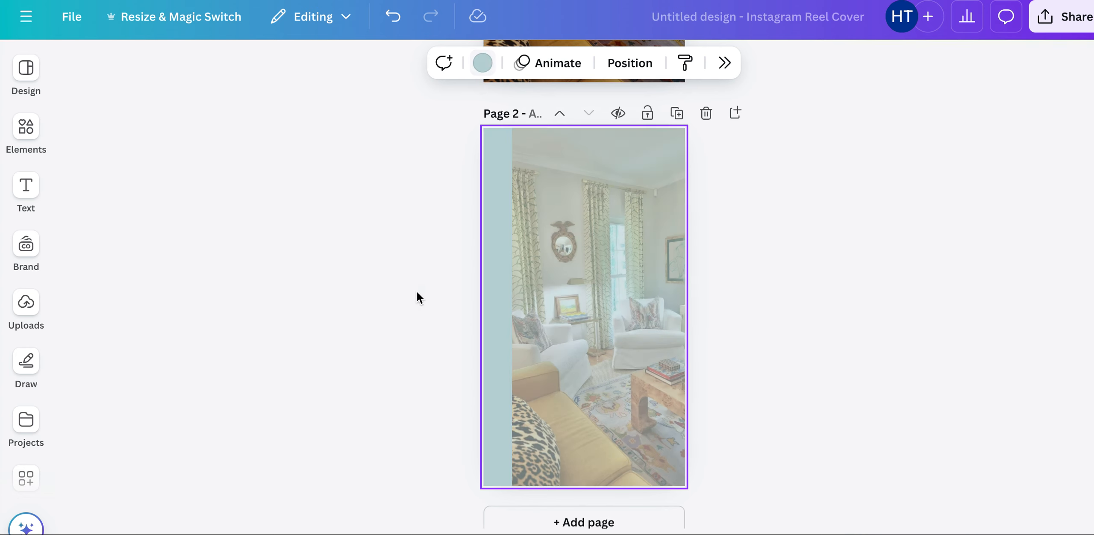
Realign the photo to cover the whole light blue page and set its transparency to 24.
left_click(621, 284)
left_click_drag(622, 285, 595, 286)
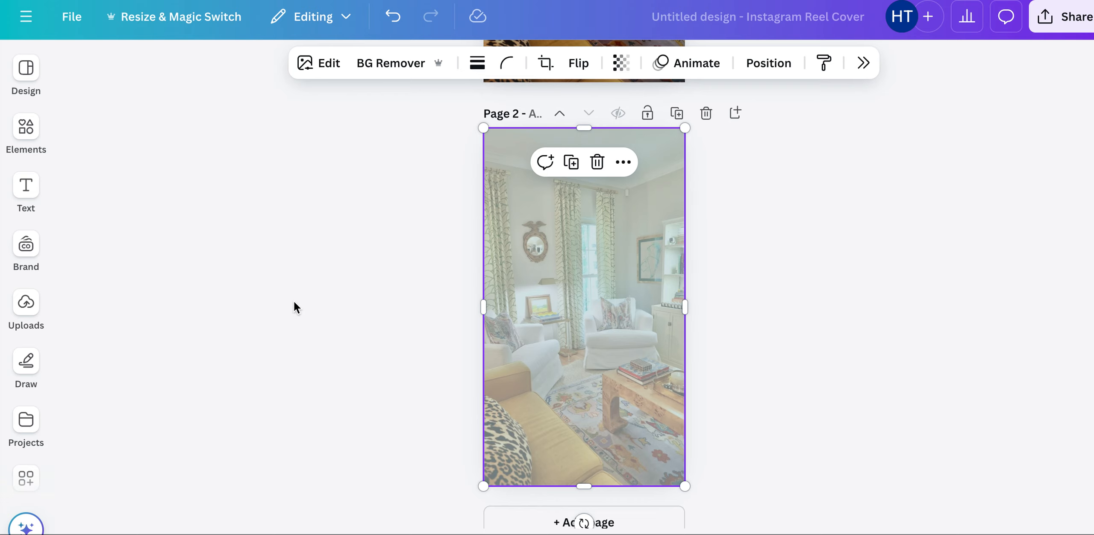
left_click_drag(571, 305, 610, 305)
left_click_drag(564, 243, 545, 244)
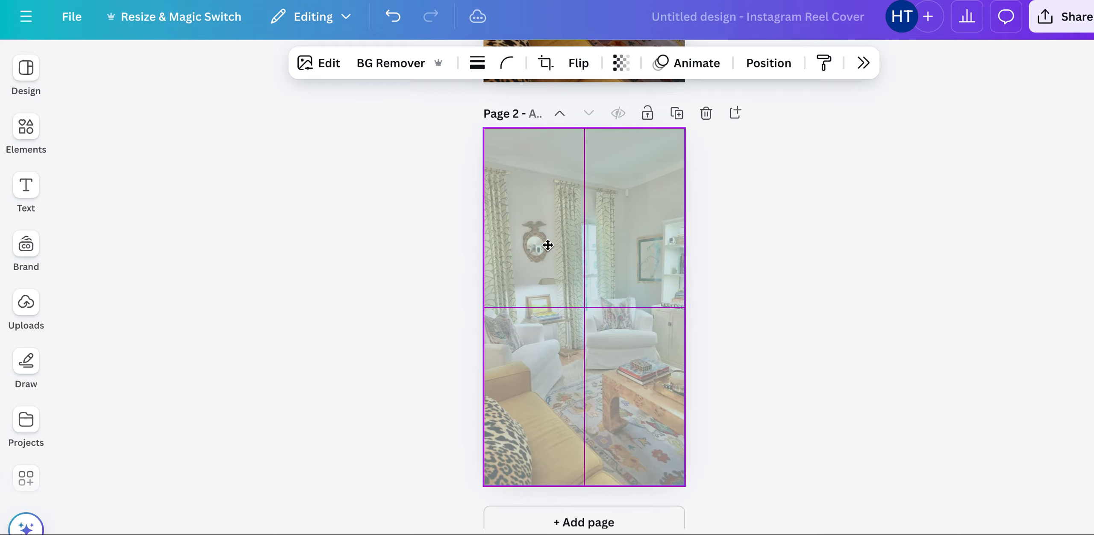
left_click(622, 64)
left_click_drag(594, 137, 566, 136)
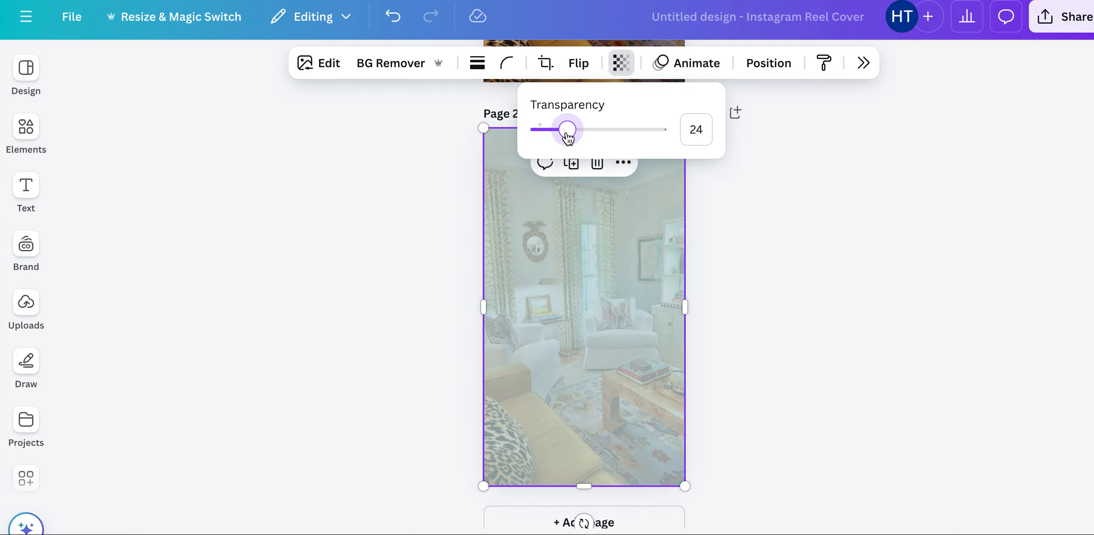
left_click(338, 252)
left_click(337, 251)
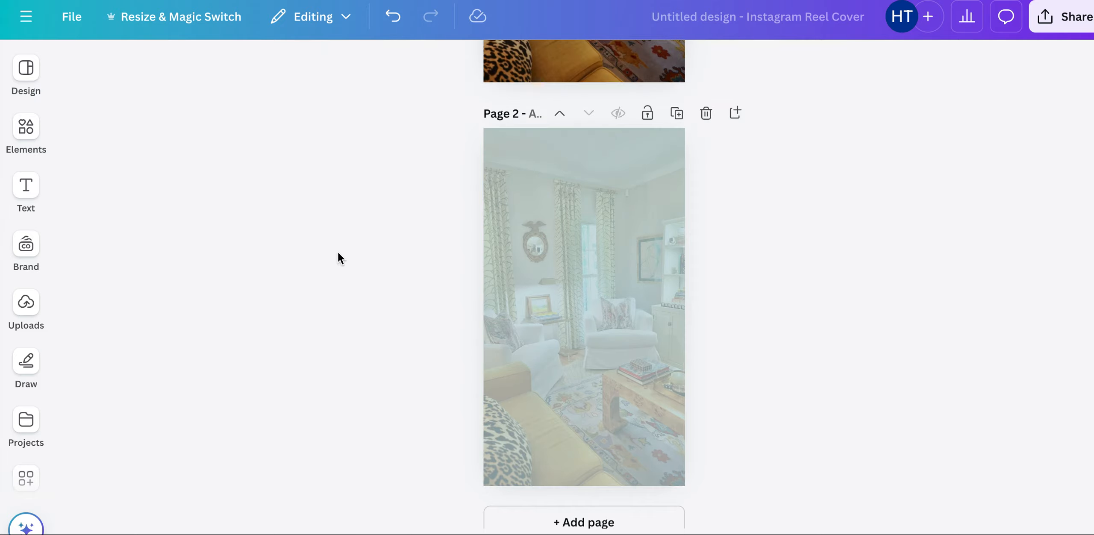
Add a "Title" text box to page 2, enlarged to font size 200 and centred horizontally over the photo.
left_click(25, 126)
left_click(31, 191)
left_click(99, 198)
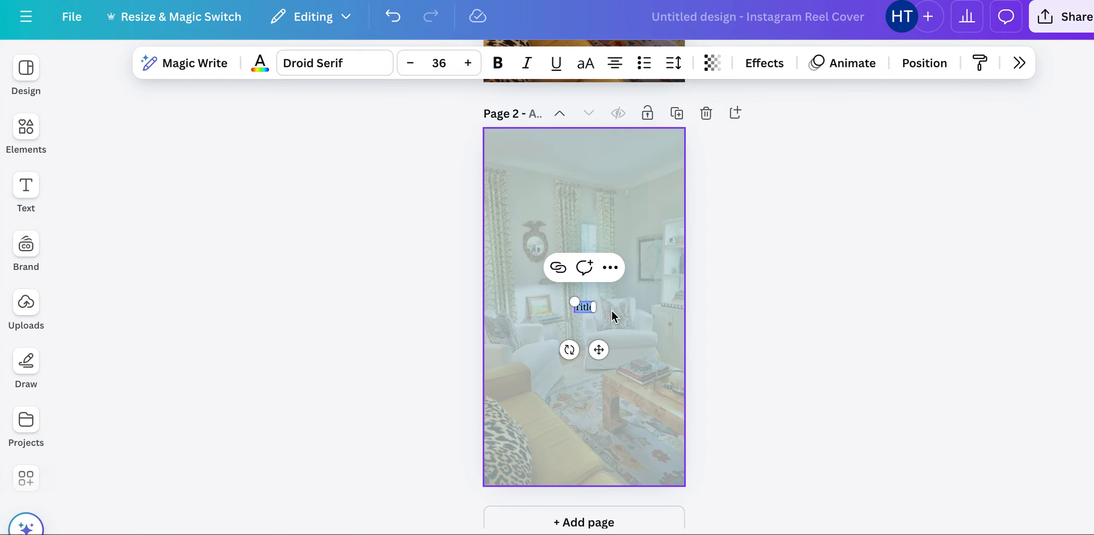
left_click_drag(575, 301, 496, 248)
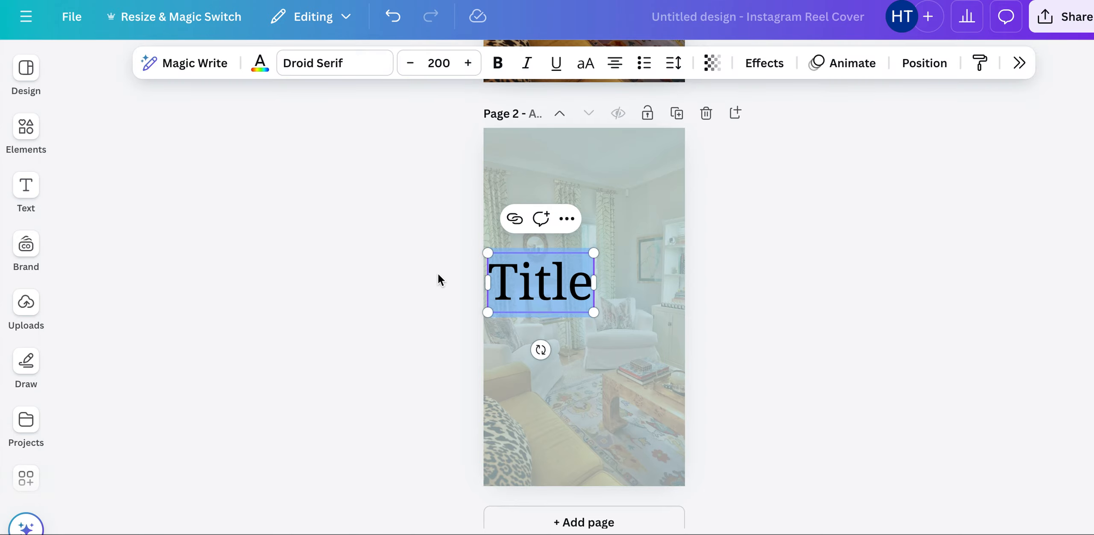
left_click_drag(560, 281, 603, 294)
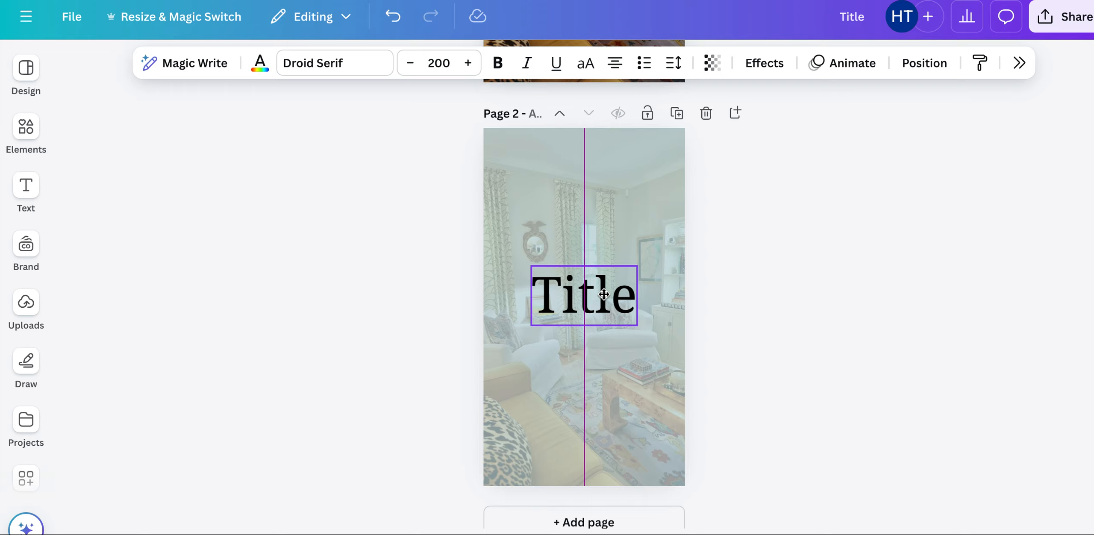
left_click_drag(603, 294, 600, 313)
left_click(356, 299)
Replace the placeholder title on page 2 with "Three Tips that Make".
double_click(618, 303)
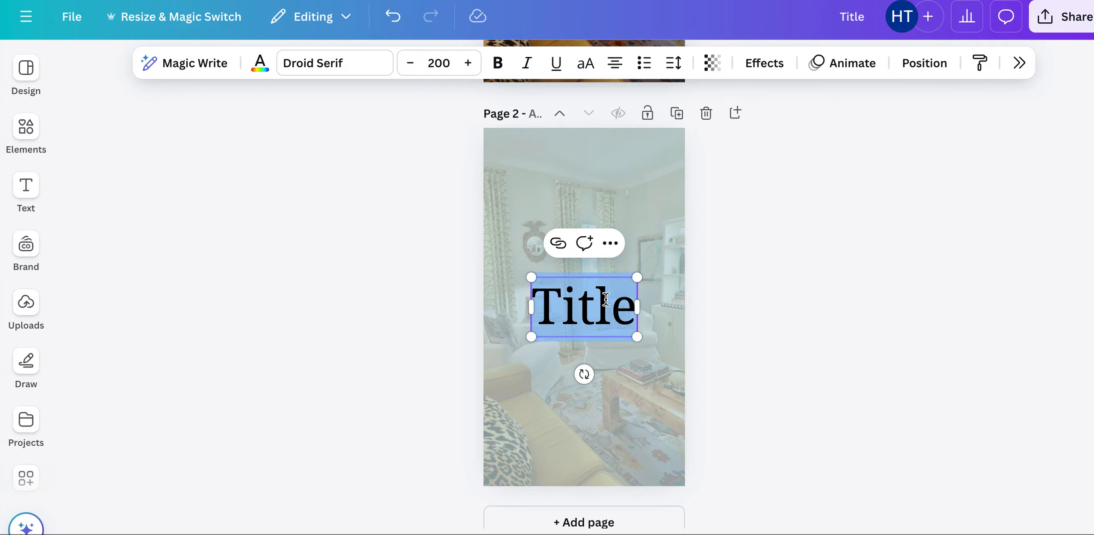
scroll(362, 271, "up", 6)
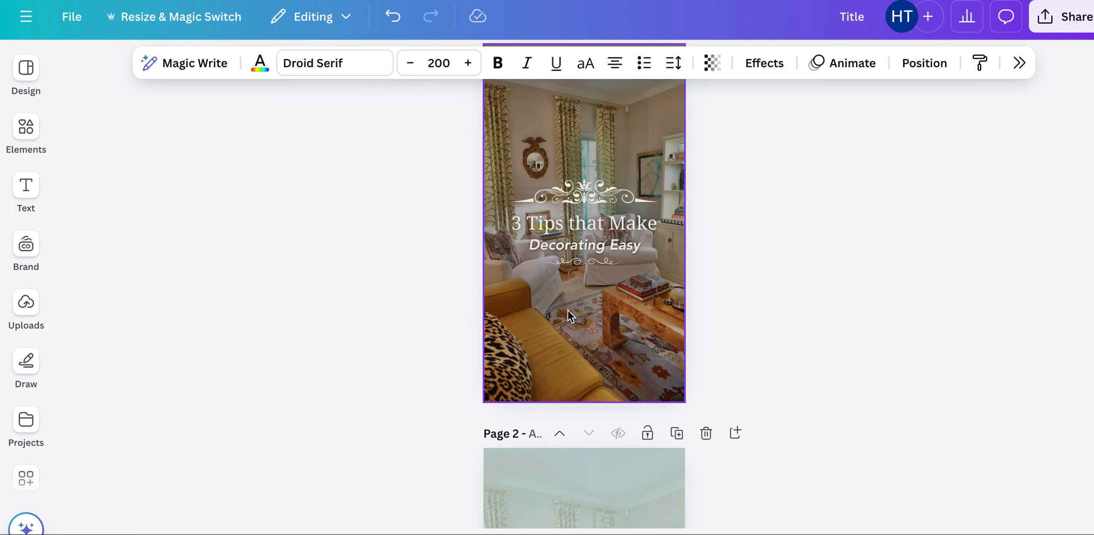
scroll(570, 316, "down", 7)
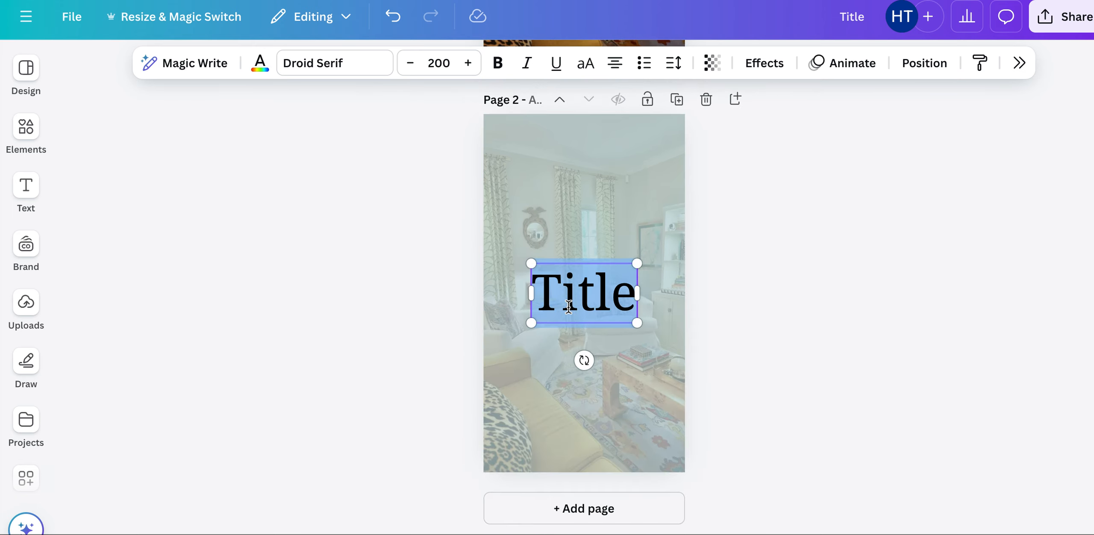
type("Three tips th")
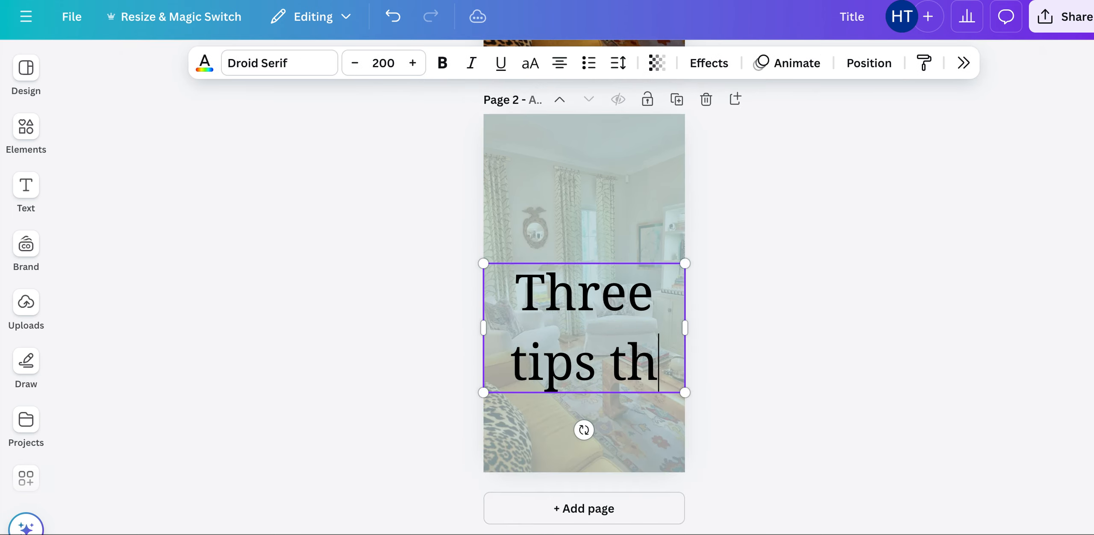
type("at mmake")
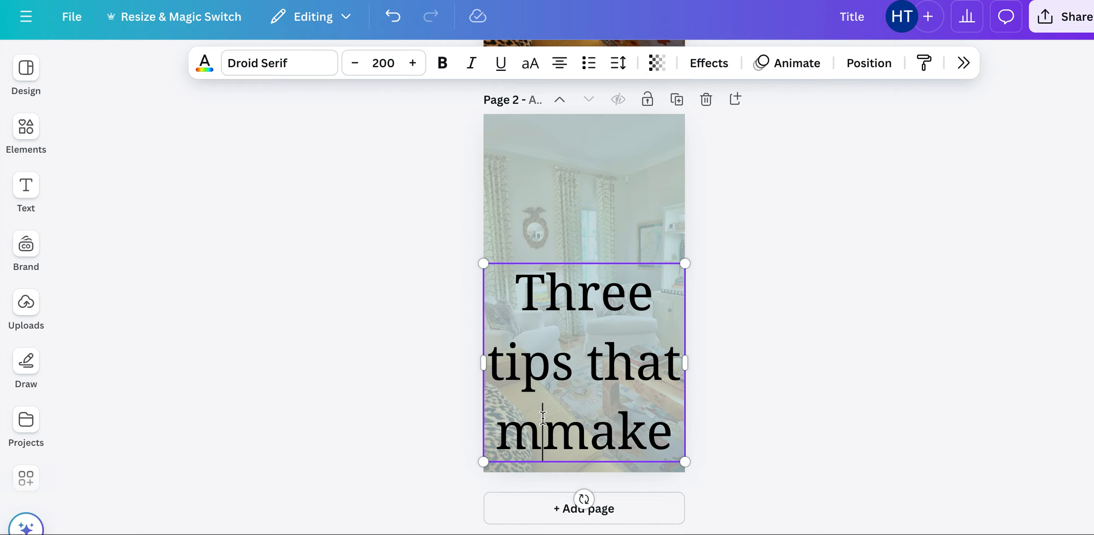
key("BackSpace")
key("Delete")
type("M")
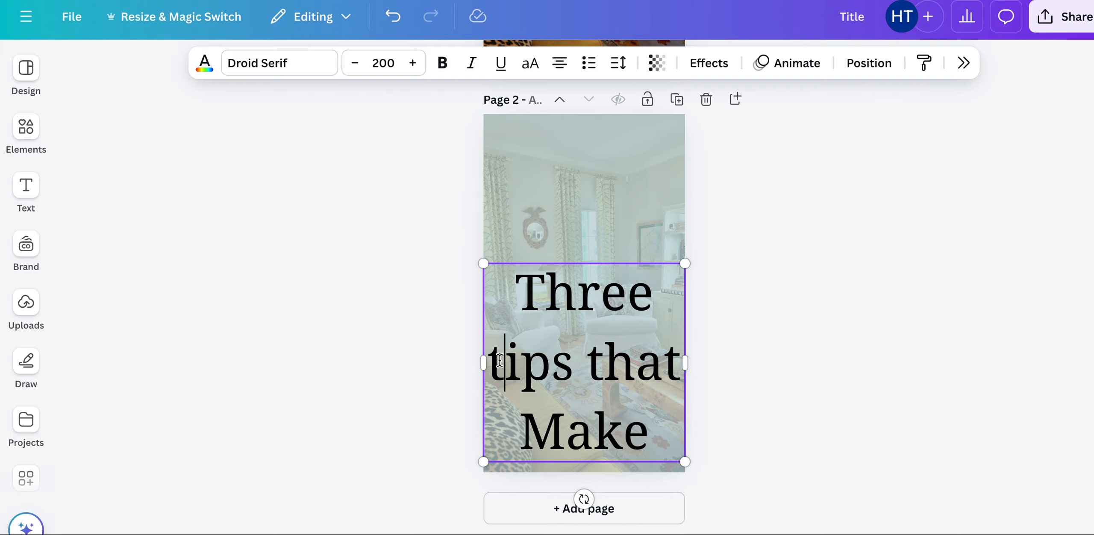
key("BackSpace")
type("T")
key("Escape")
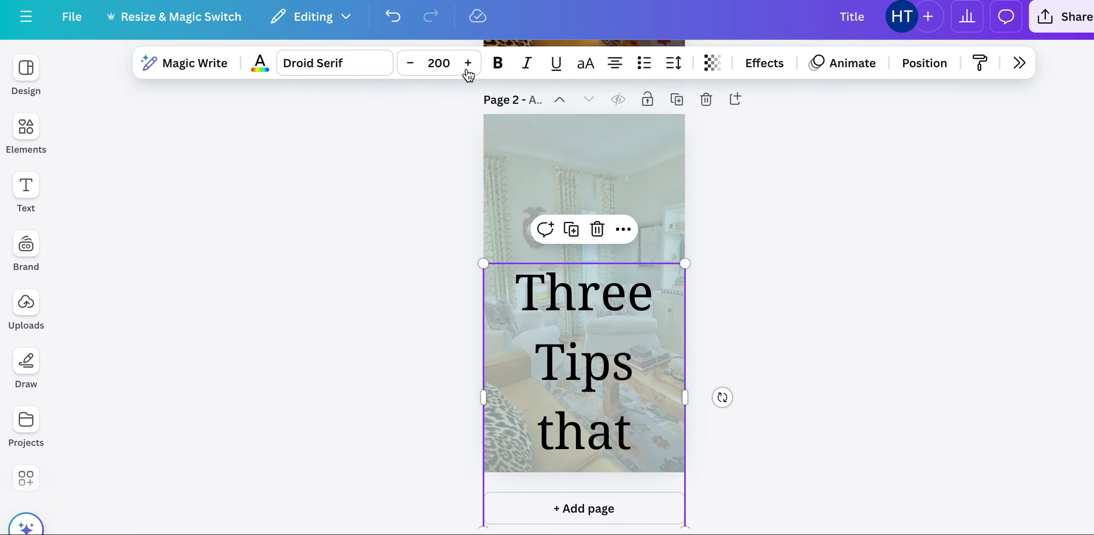
Set the font size of the "Three Tips that Make" text to 70 and compare it with the page 1 cover.
left_click(438, 63)
type("100")
key("Return")
left_click(444, 62)
type("70")
key("Return")
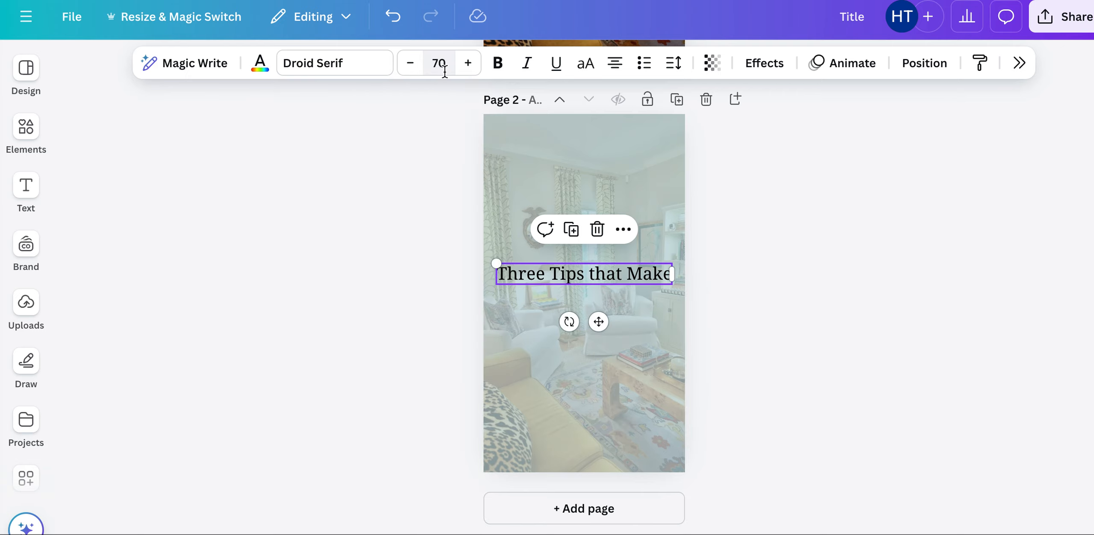
left_click(365, 229)
scroll(376, 273, "up", 8)
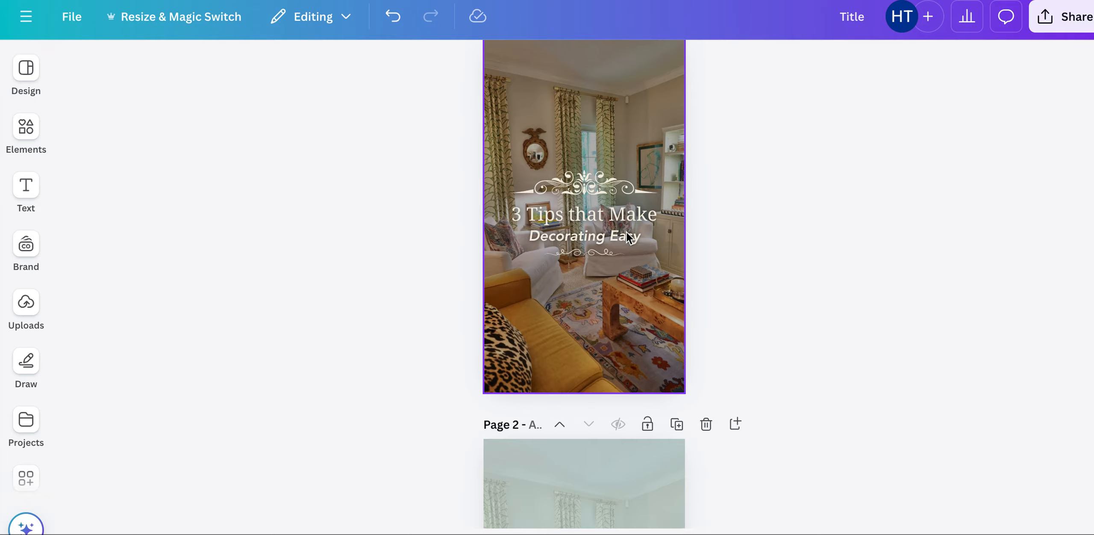
scroll(626, 250, "down", 8)
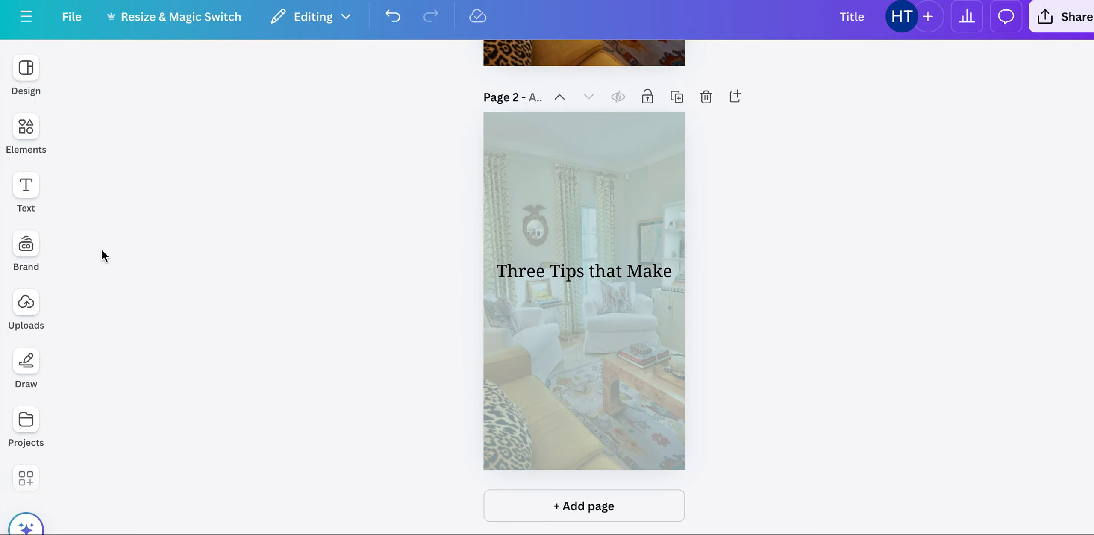
Add a "Subtitle" text box below the title on page 2 and replace its text with "Decorating Easy".
left_click(20, 188)
left_click(146, 247)
left_click(540, 359)
double_click(759, 296)
type("Doo")
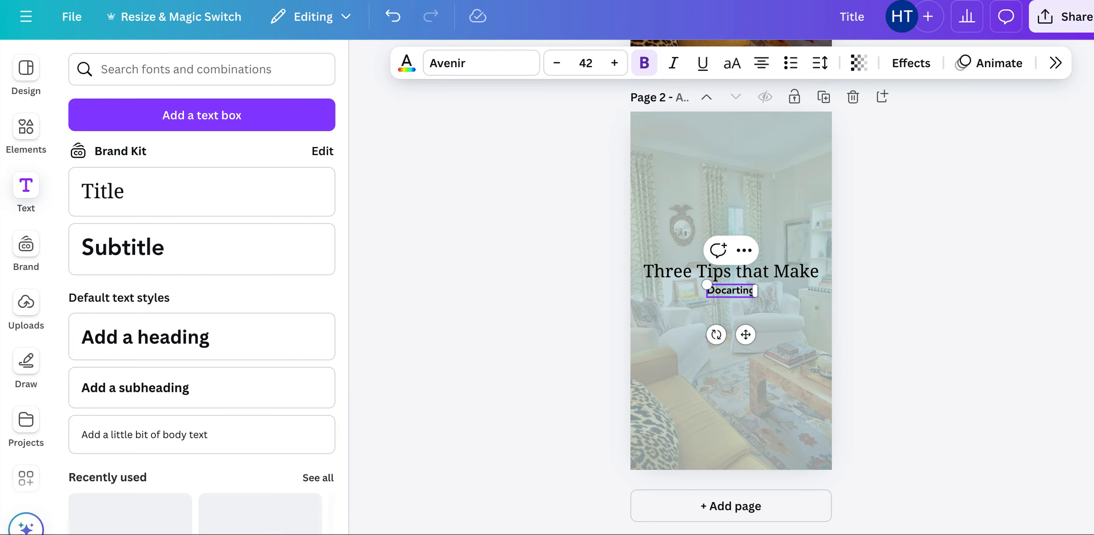
type("tin")
type("Decorating Easy")
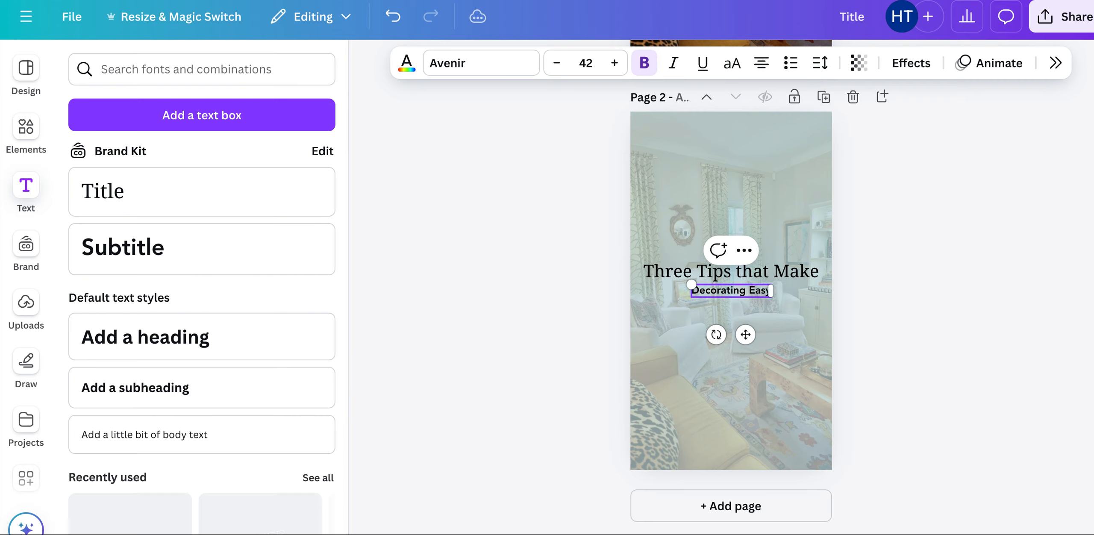
left_click(565, 349)
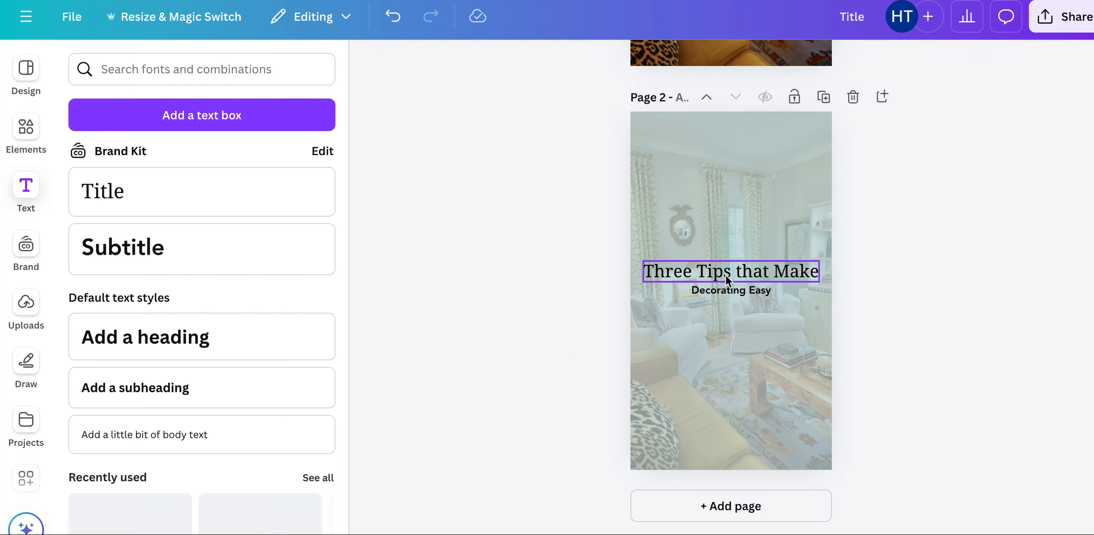
Enlarge the "Decorating Easy" text to font size 63.6 and place it centred just below "Three Tips that Make".
left_click(721, 289)
mouse_move(772, 297)
left_mouse_down()
mouse_move(799, 320)
mouse_move(757, 293)
left_mouse_up()
left_click(526, 303)
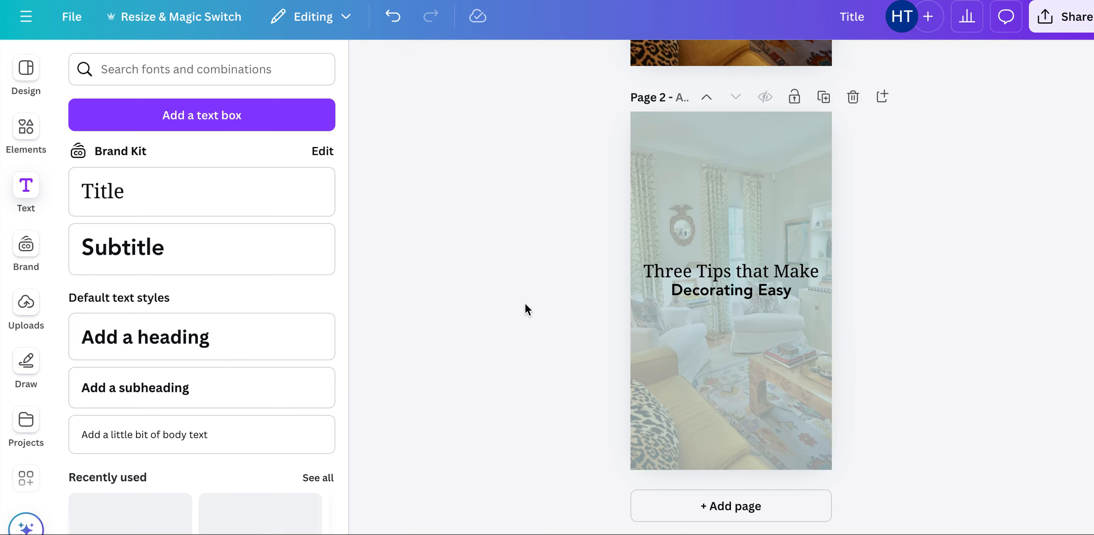
left_click(710, 292)
left_click_drag(709, 291, 711, 297)
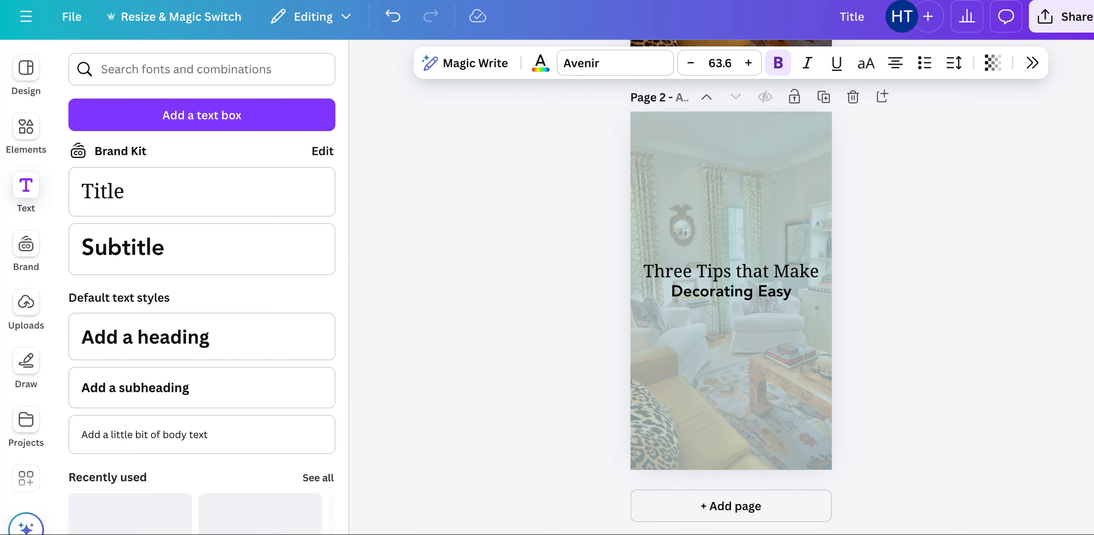
left_click(639, 297)
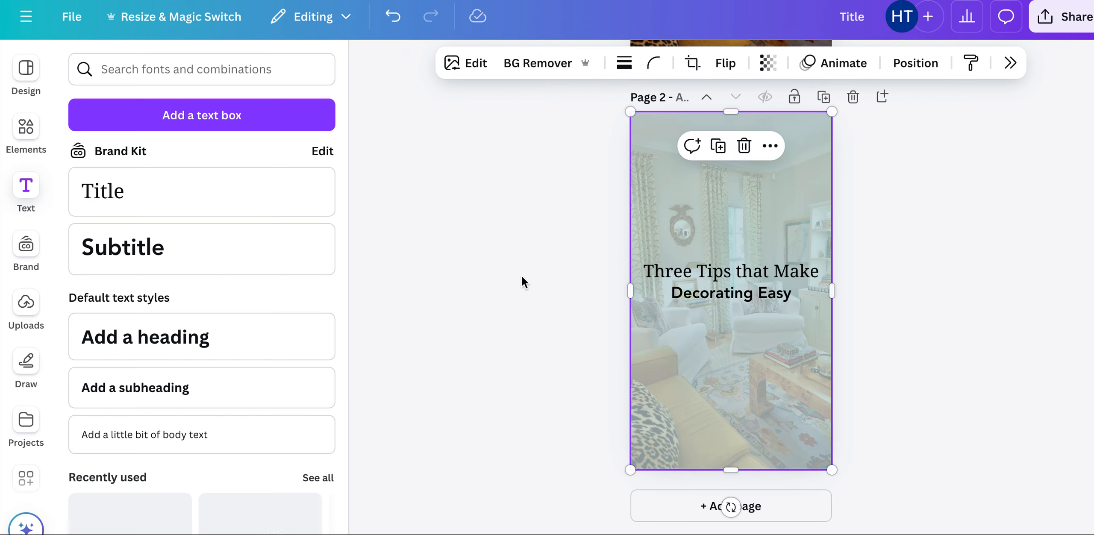
Search the elements for "swirl line", browse the graphics for an ornament like those on page 1, and clear the search.
scroll(523, 283, "up", 5)
scroll(520, 287, "up", 2)
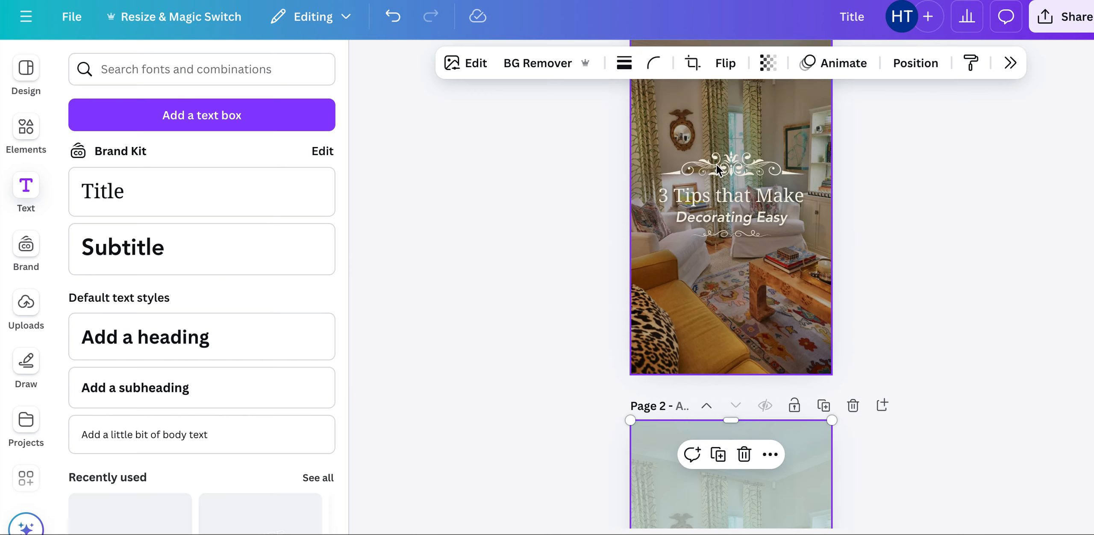
scroll(750, 163, "down", 7)
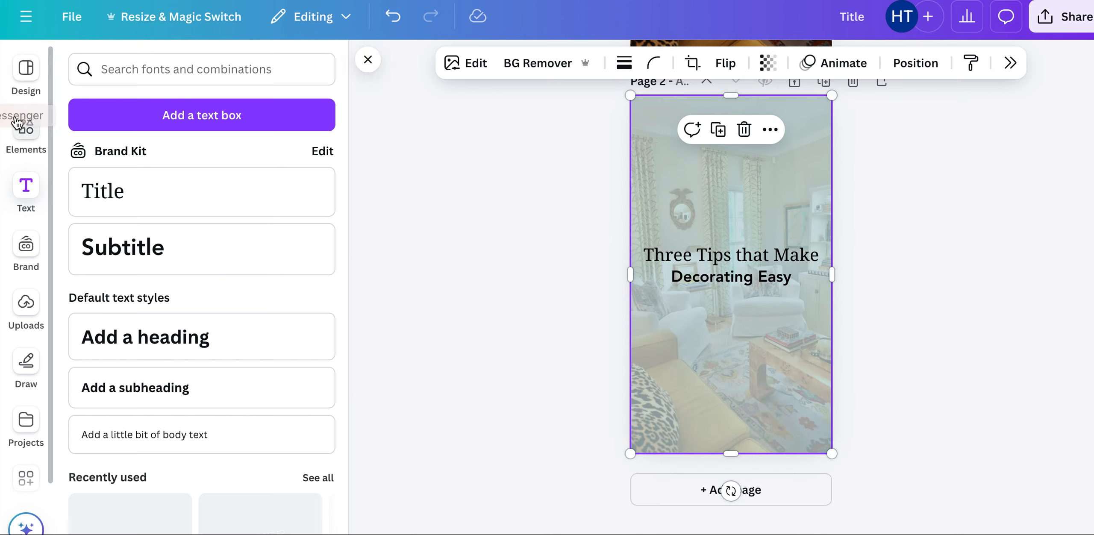
left_click(30, 135)
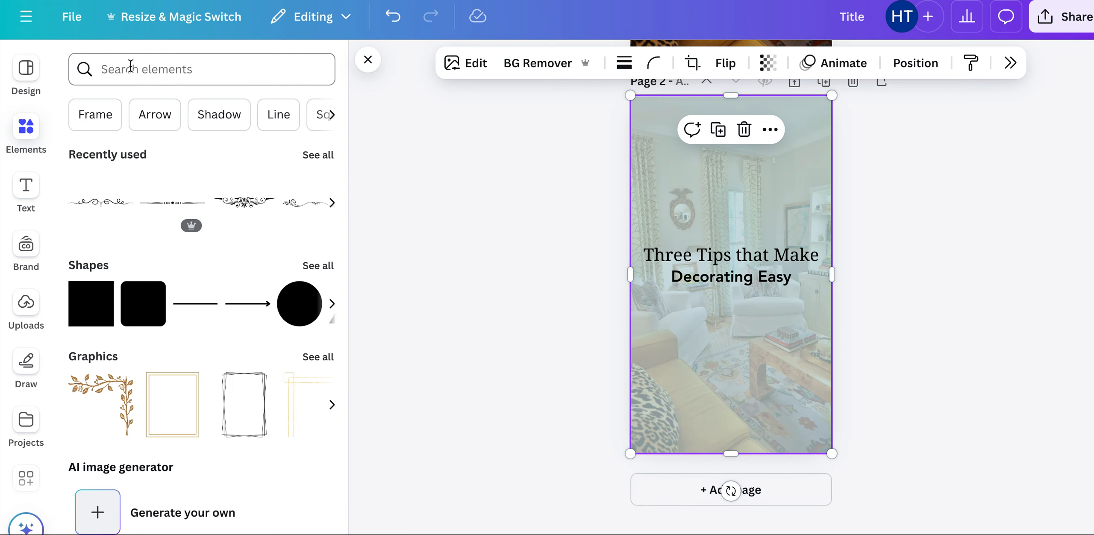
left_click(131, 68)
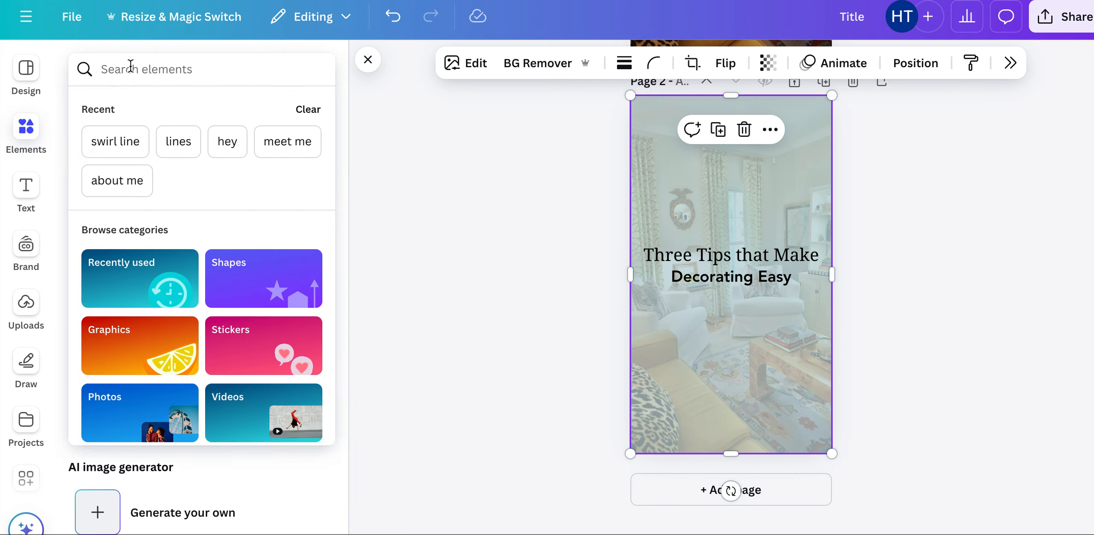
type("swirl")
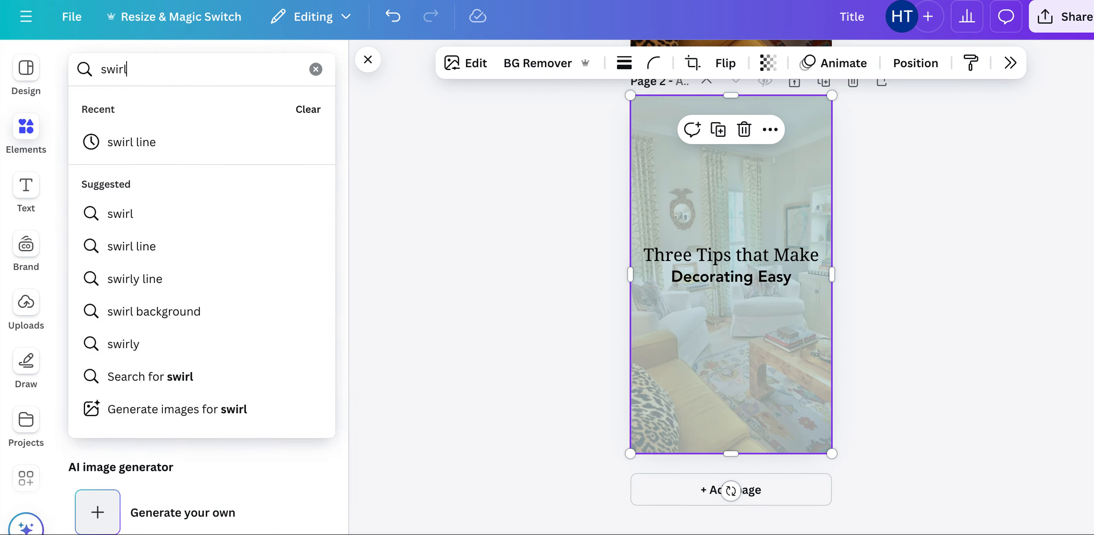
left_click(139, 139)
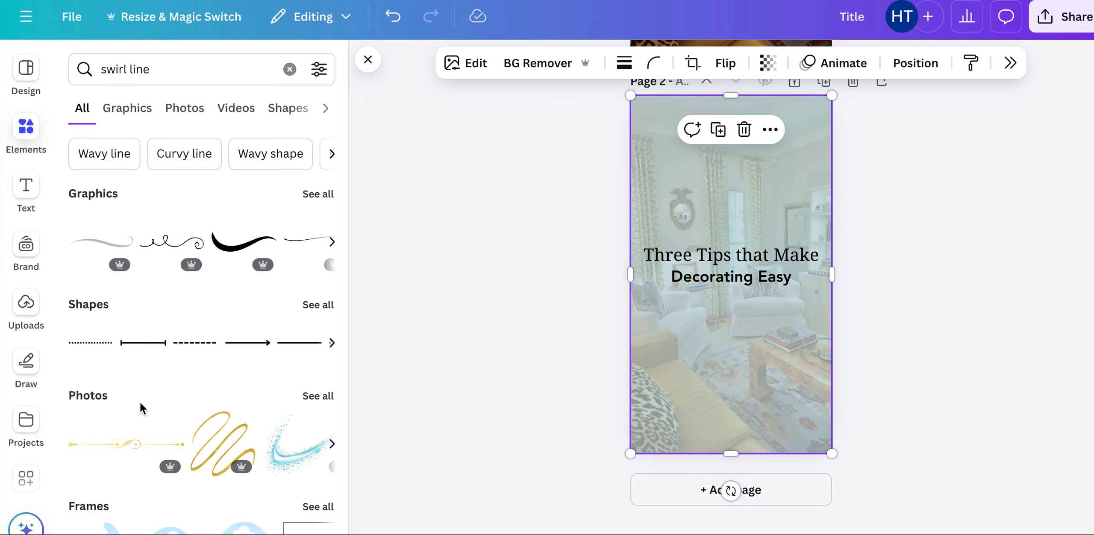
left_click(324, 200)
scroll(193, 299, "down", 3)
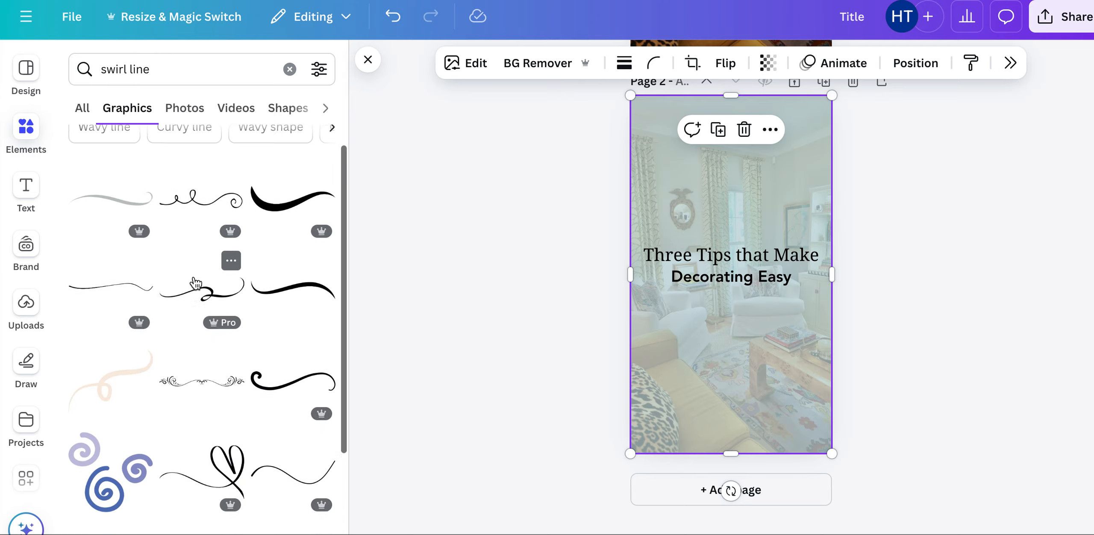
scroll(191, 311, "down", 10)
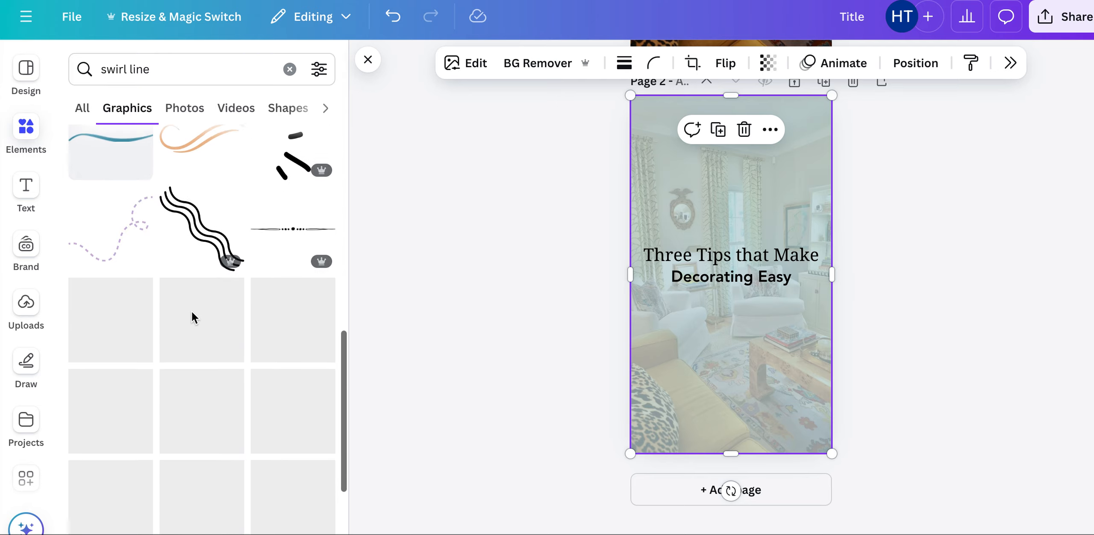
scroll(191, 311, "up", 15)
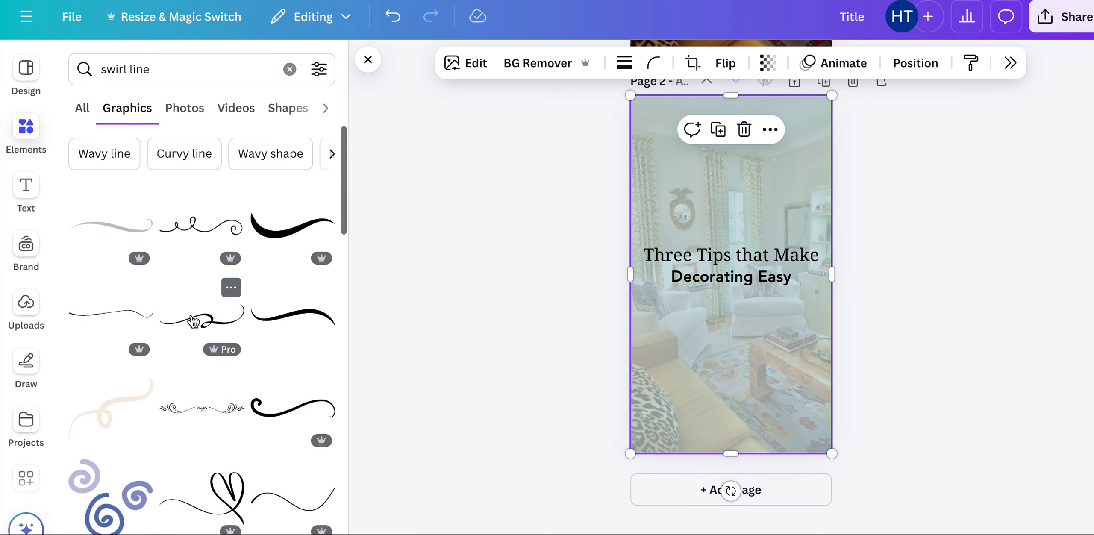
left_click(289, 68)
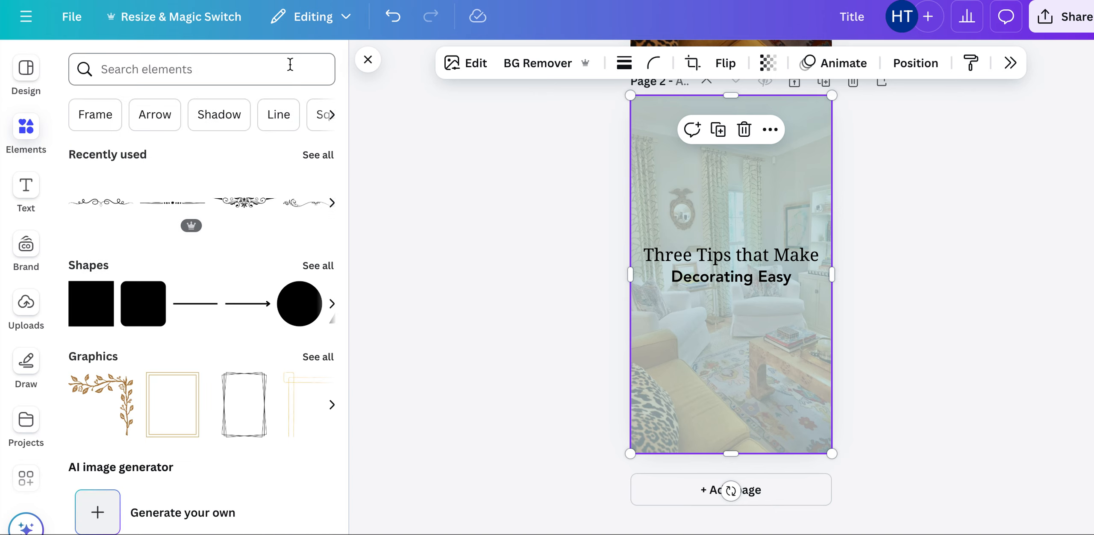
Add the recently used ornate flourish to page 2, flip it vertically, and enlarge and centre it just above the title.
left_click(249, 217)
left_click_drag(745, 334, 746, 257)
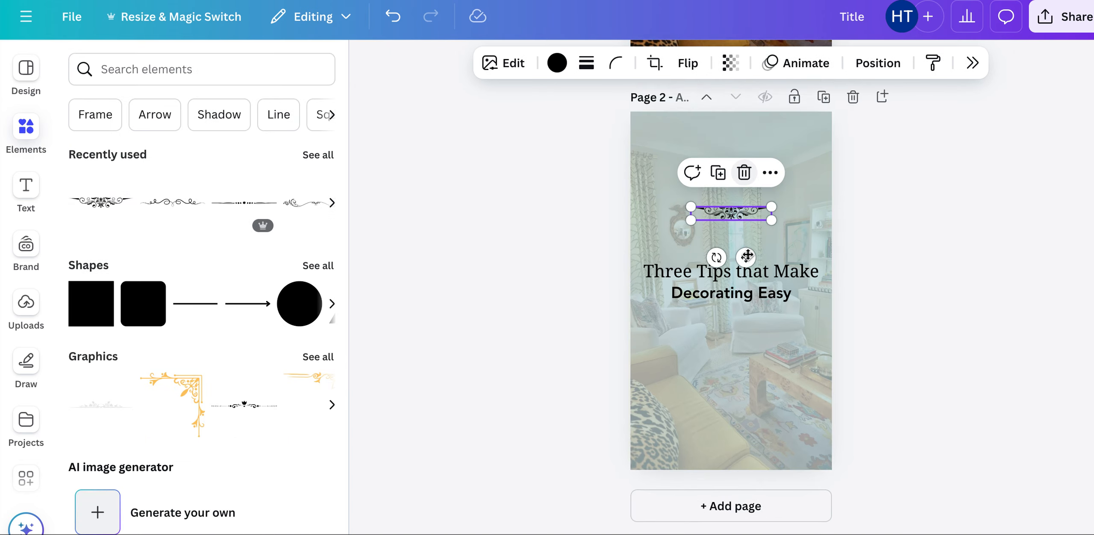
left_click(697, 64)
left_click(699, 139)
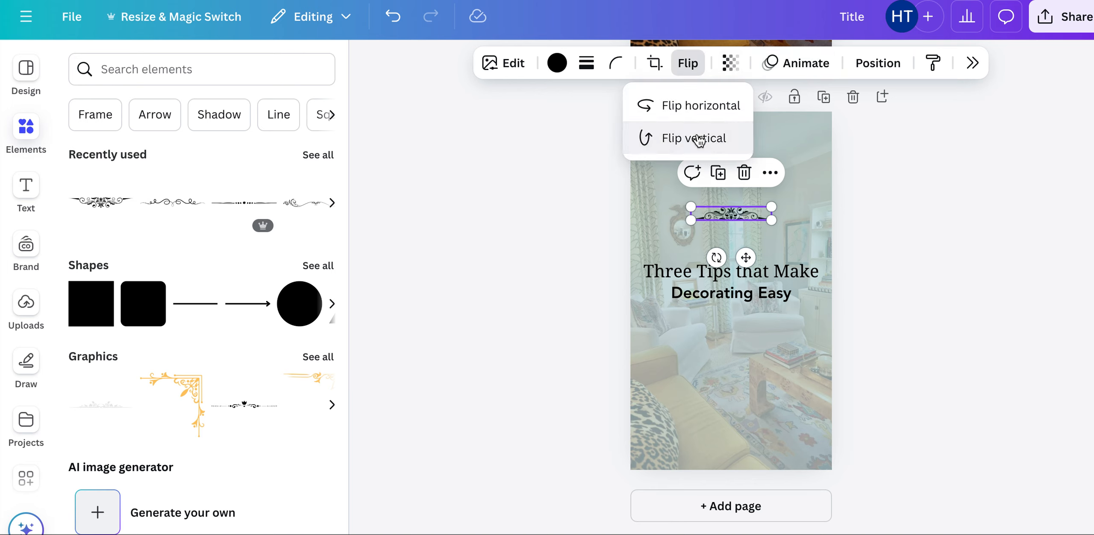
left_click_drag(772, 221, 752, 241)
left_click(519, 294)
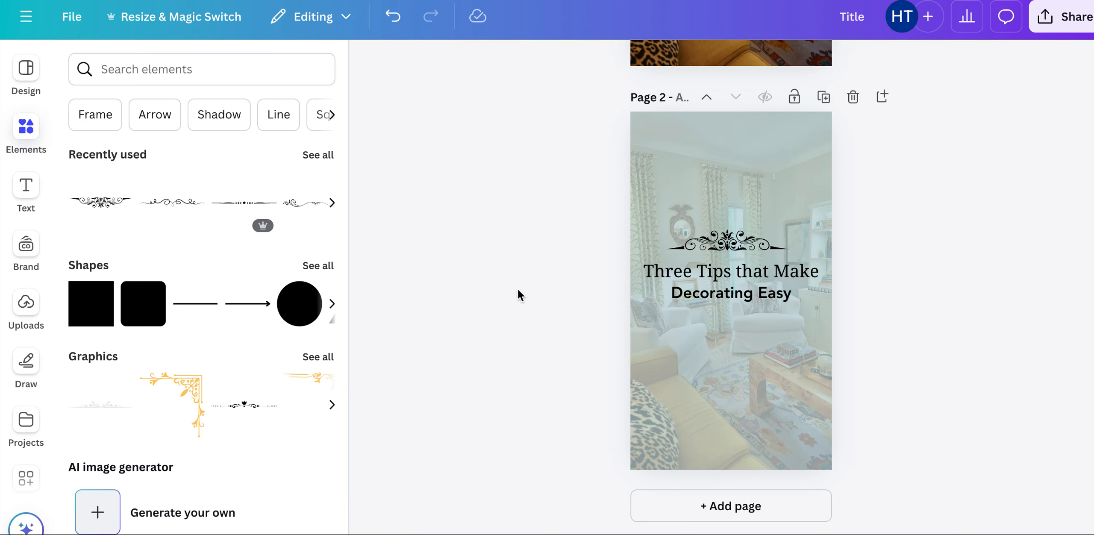
Add the recently used thin swirl divider to page 2 and place it centred below "Decorating Easy".
scroll(751, 245, "up", 5)
scroll(736, 157, "down", 5)
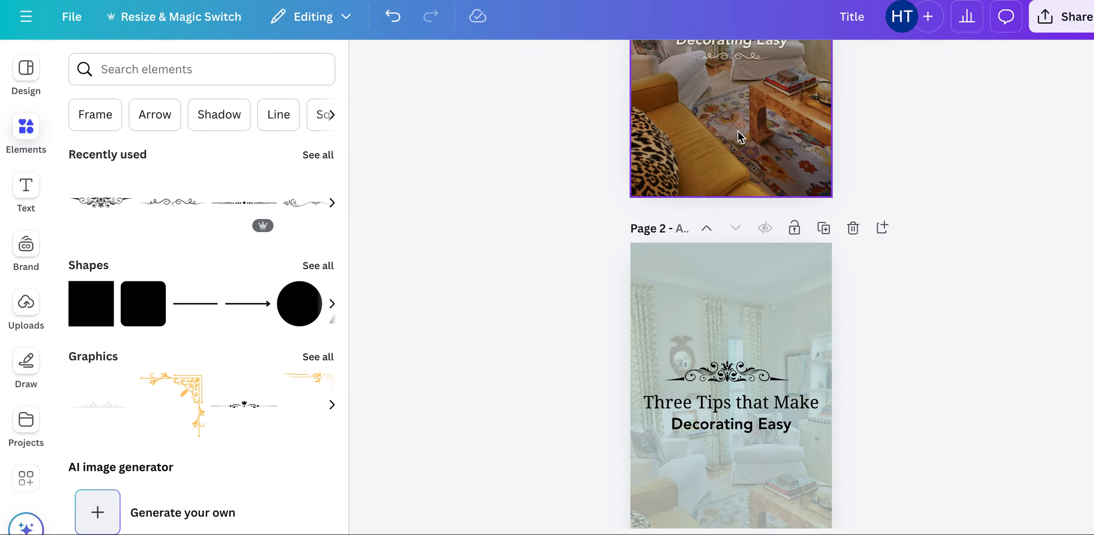
left_click(198, 202)
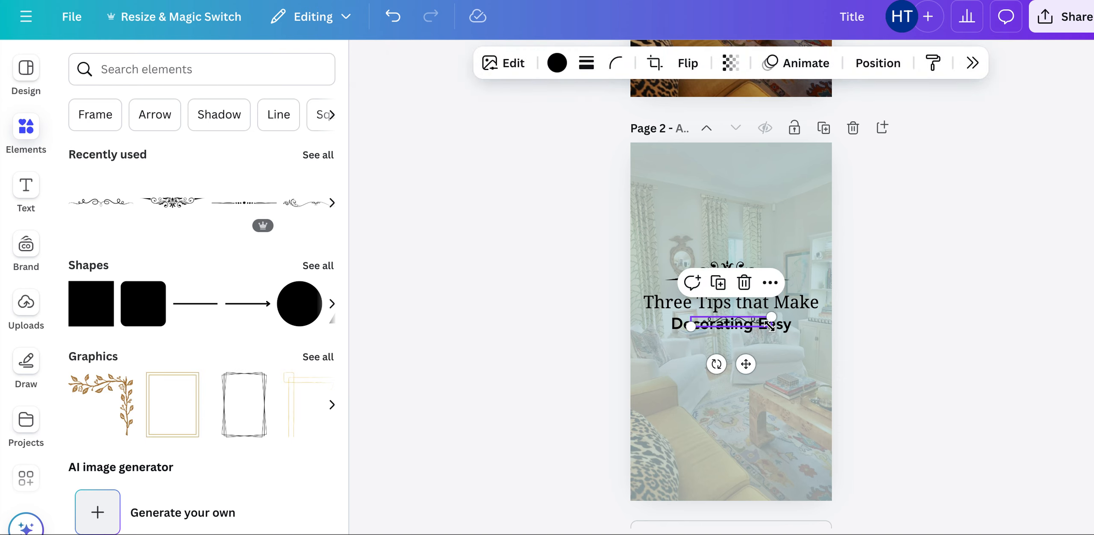
left_click_drag(746, 363, 743, 387)
left_click(520, 398)
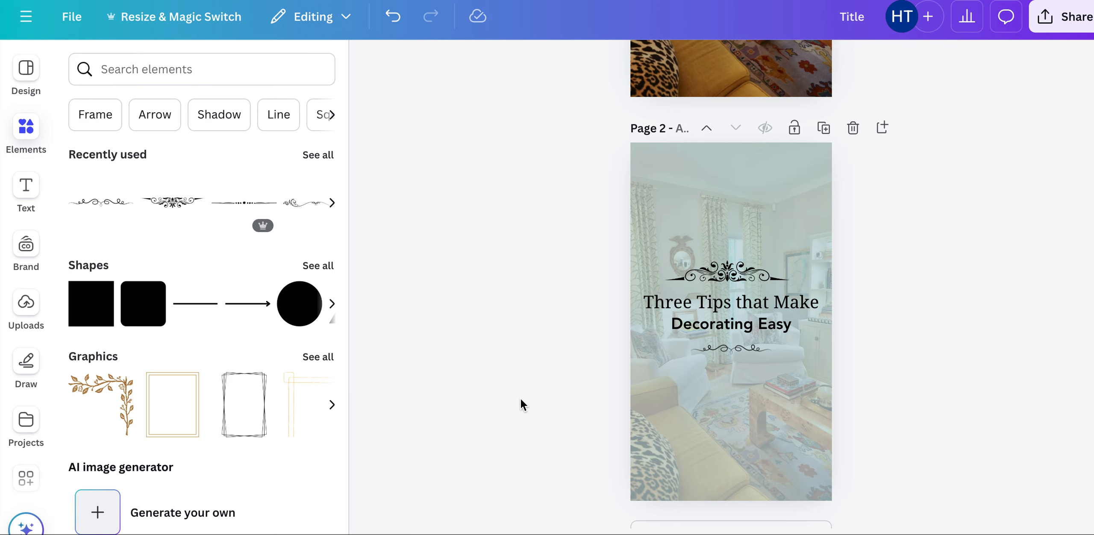
scroll(684, 406, "down", 1)
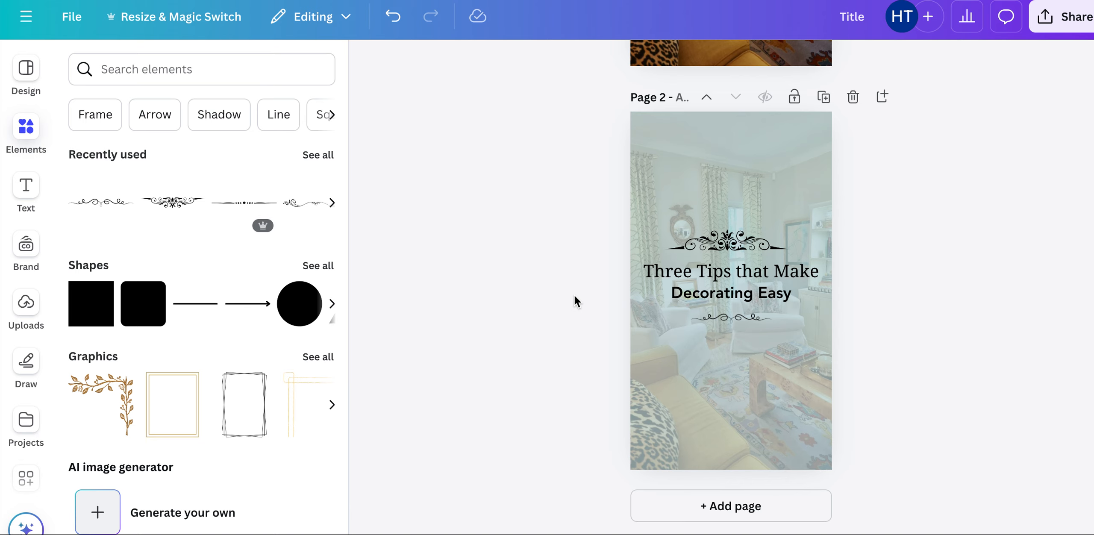
scroll(575, 294, "up", 10)
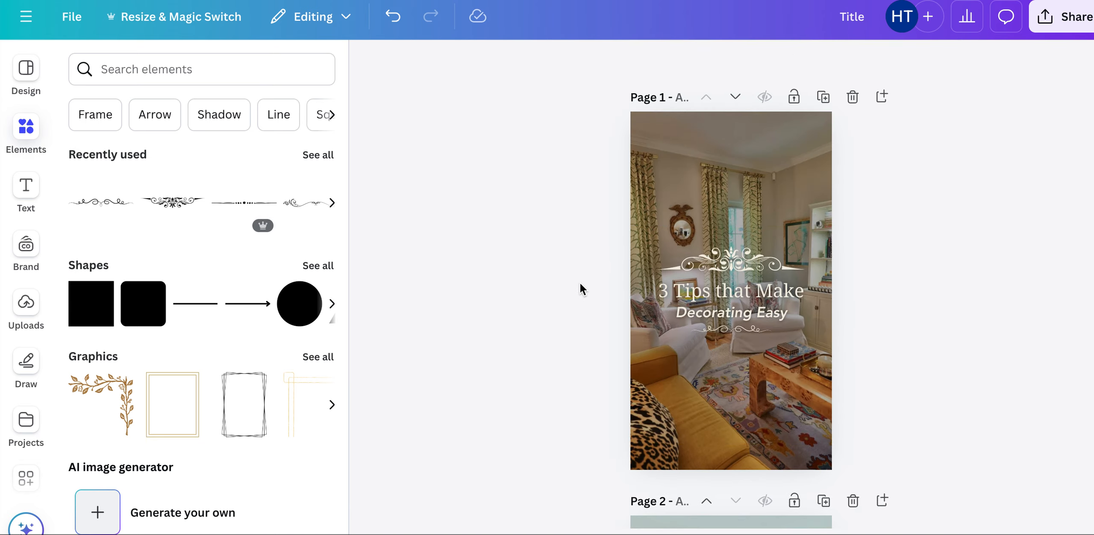
scroll(580, 282, "down", 10)
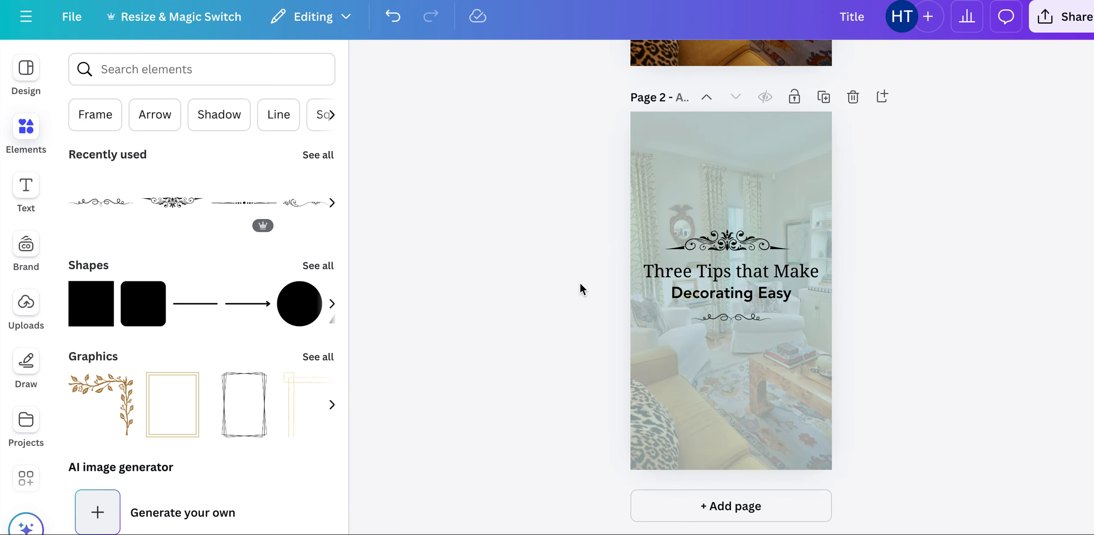